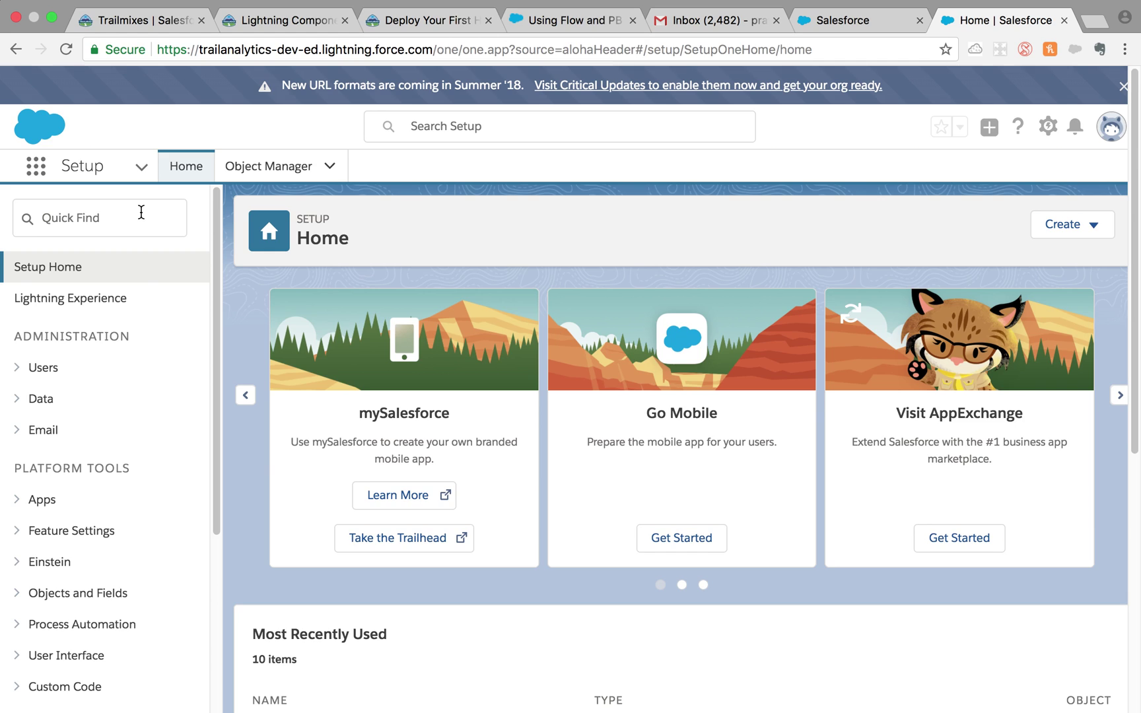
- Search Setup Quick Find for 'app' and open the Lightning App Builder
{"action": "left_click", "coordinate": [141, 211]}
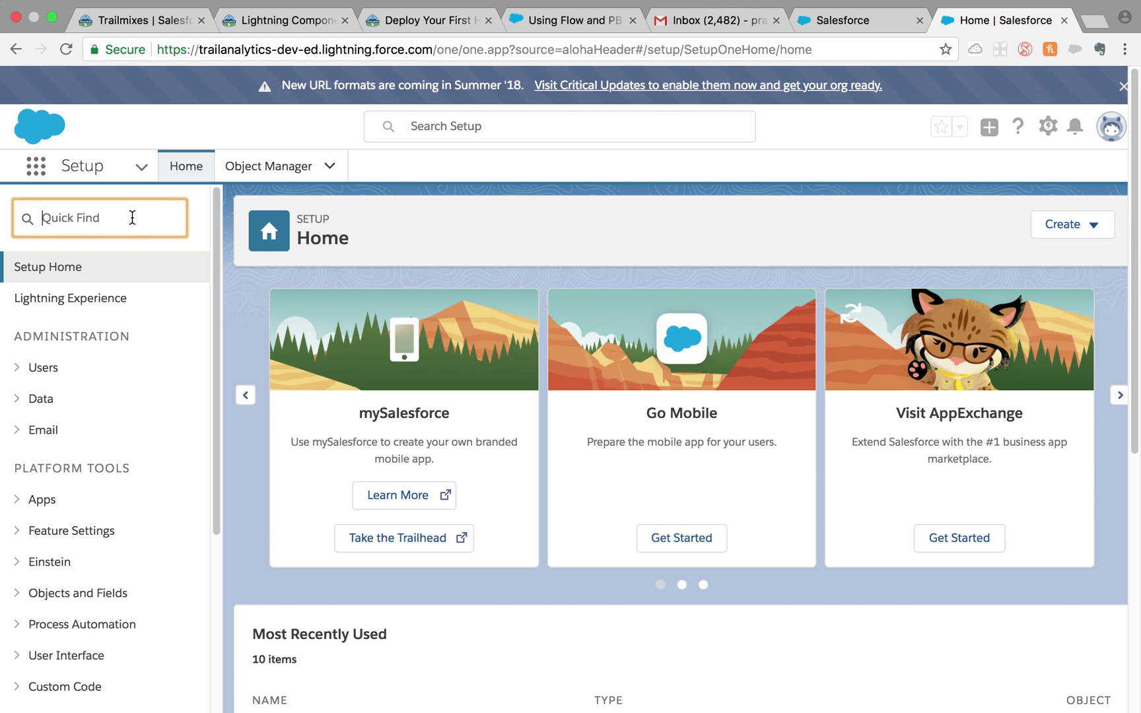
{"action": "type", "text": "app"}
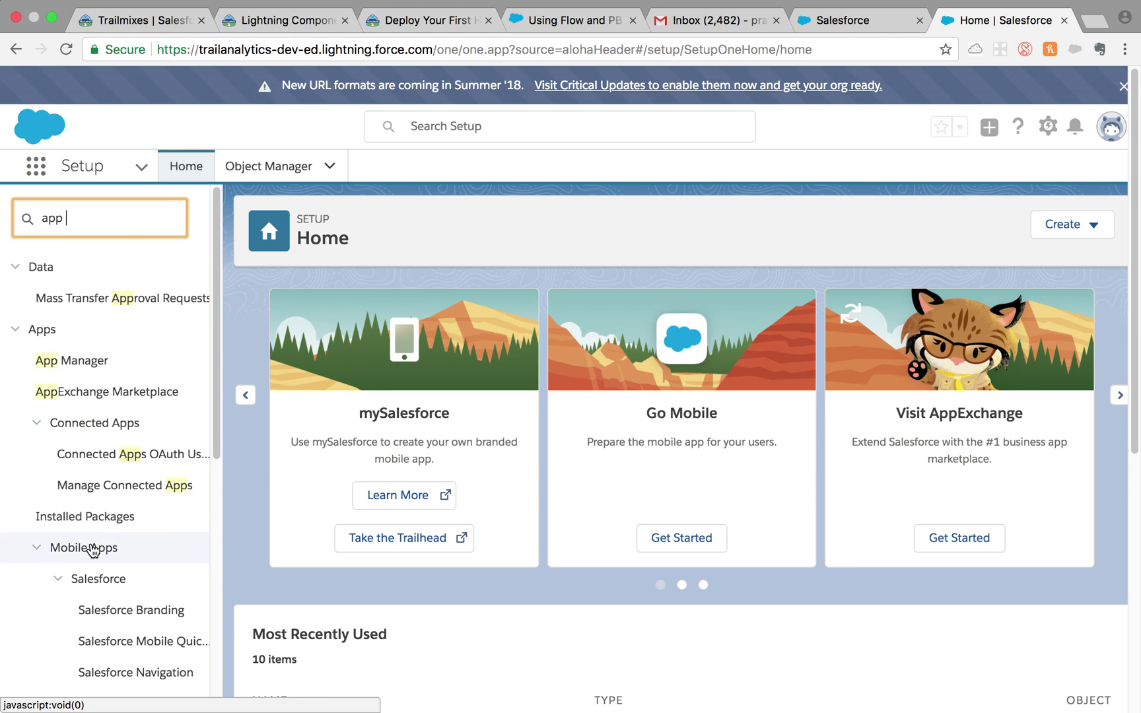
{"action": "scroll", "coordinate": [95, 546], "scroll_direction": "down", "scroll_amount": 5}
{"action": "scroll", "coordinate": [93, 548], "scroll_direction": "down", "scroll_amount": 3}
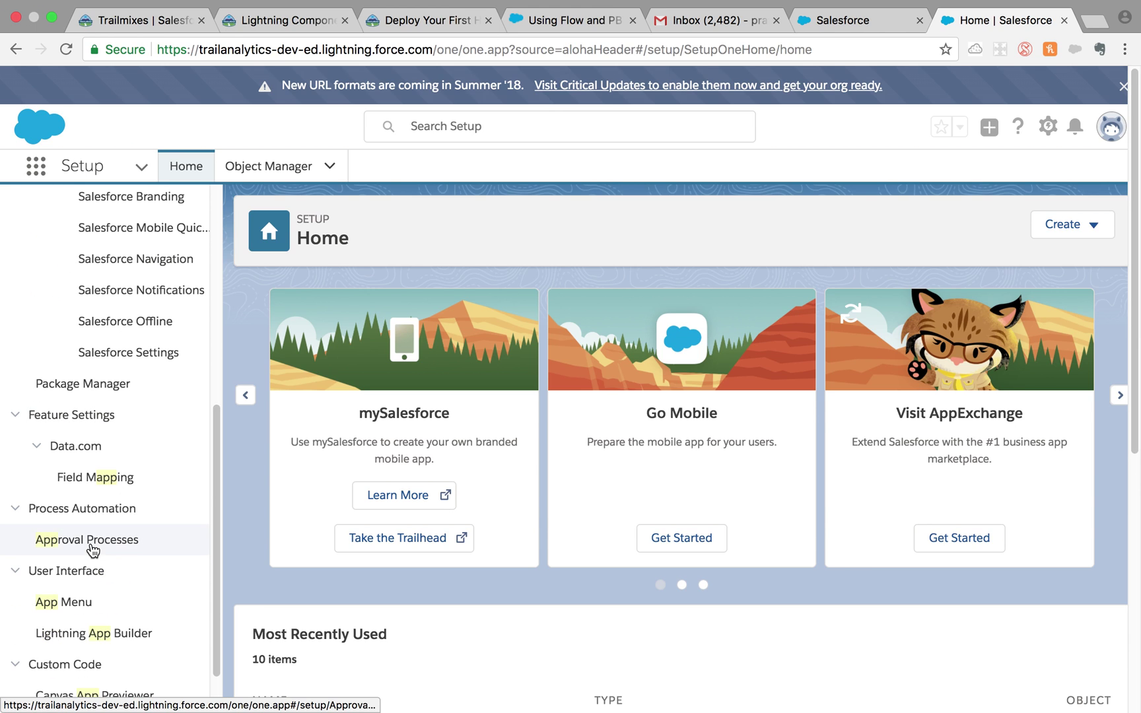
{"action": "left_click", "coordinate": [97, 636]}
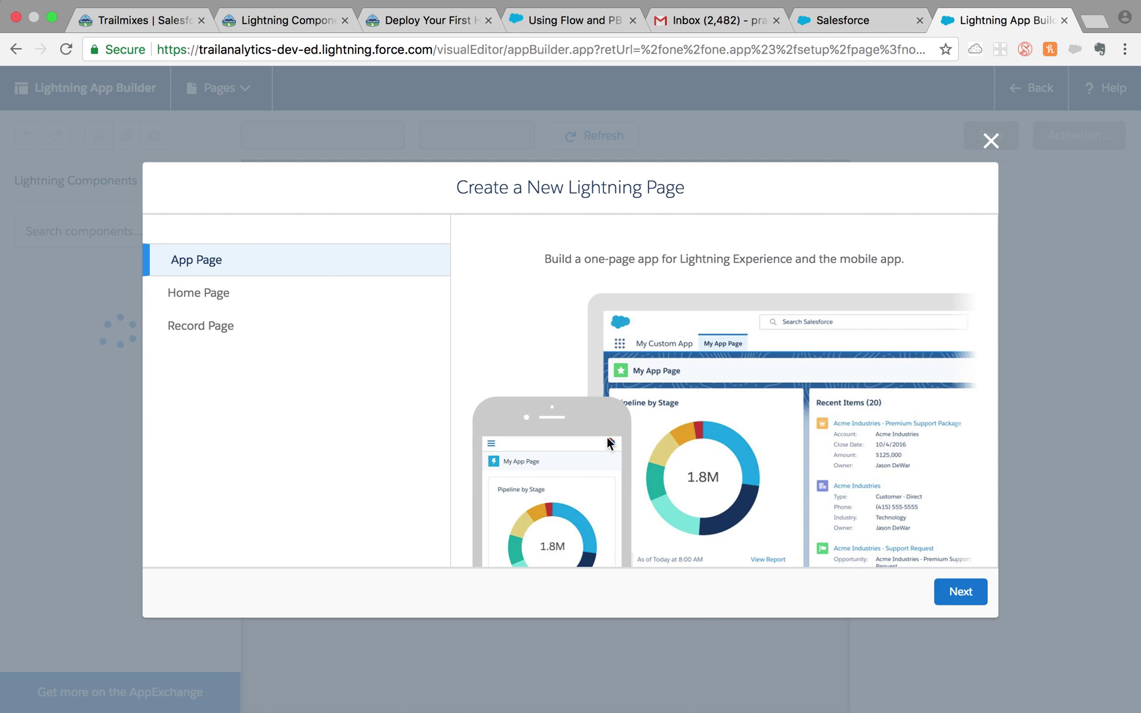
- Create an App Page labelled 'Home' using the One Column template
{"action": "left_click", "coordinate": [950, 592]}
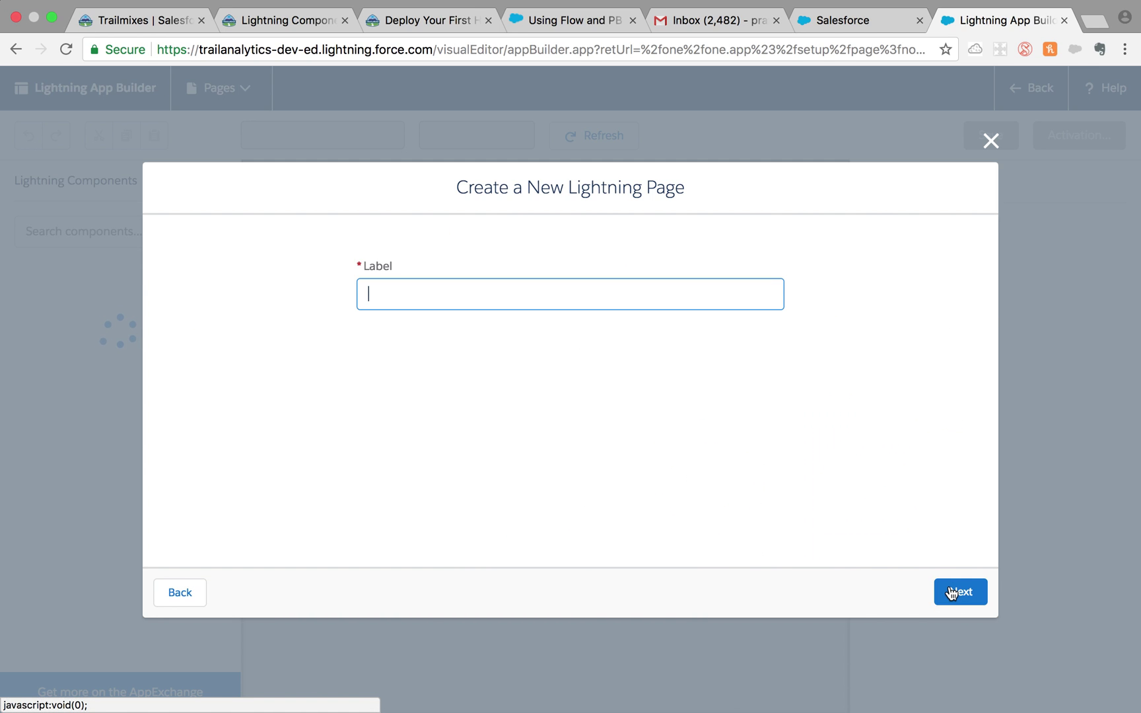
{"action": "type", "text": "Home"}
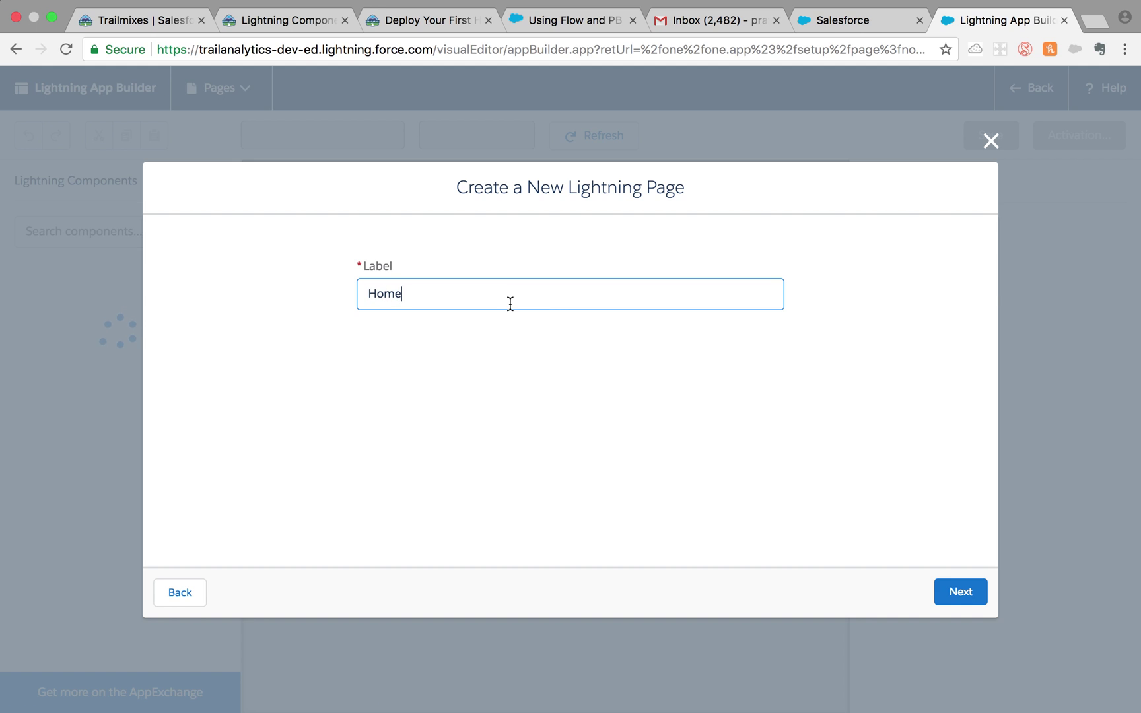
{"action": "left_click", "coordinate": [965, 603]}
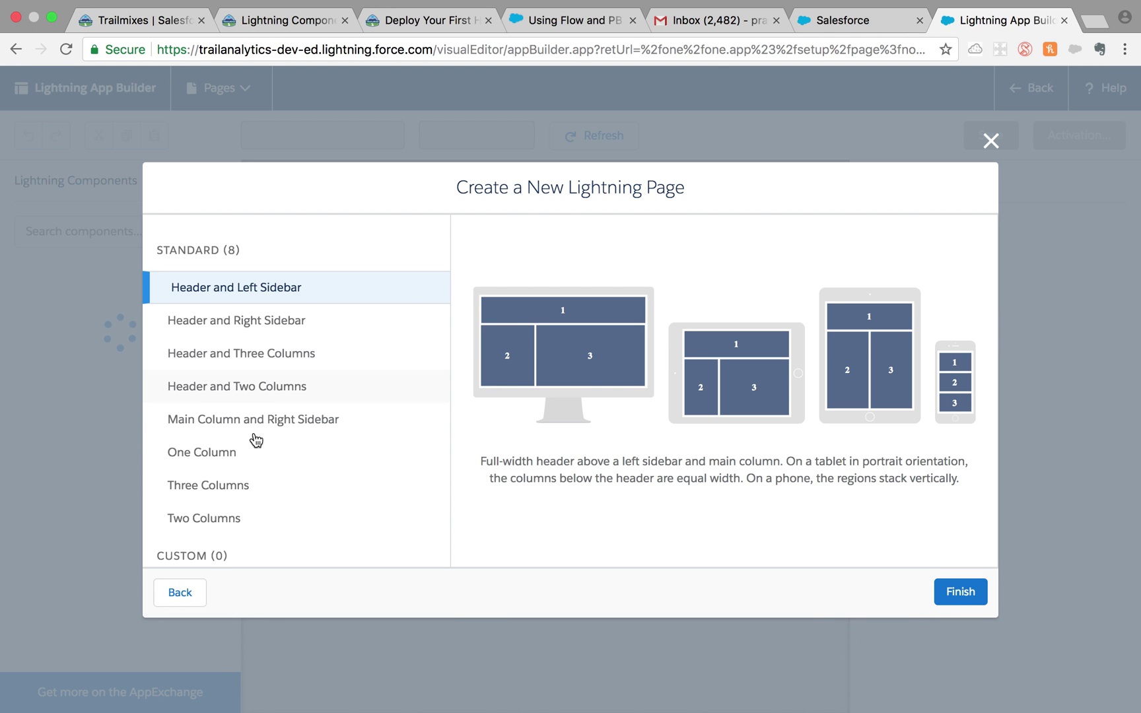
{"action": "left_click", "coordinate": [228, 455]}
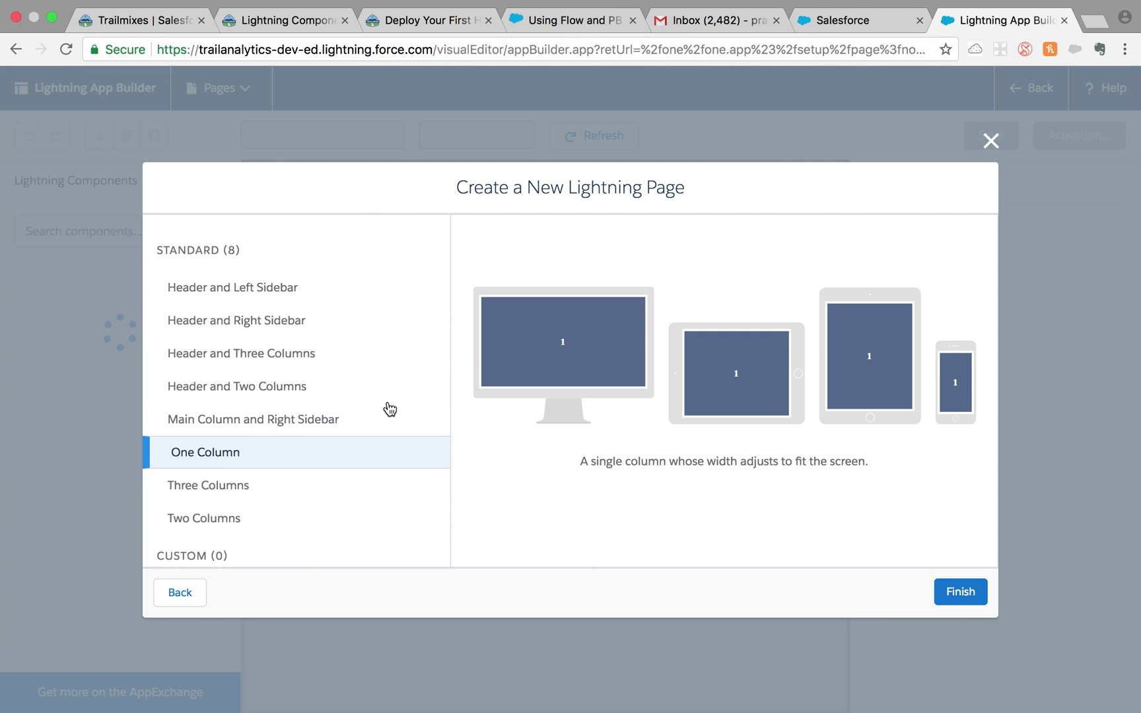
{"action": "left_click", "coordinate": [948, 590]}
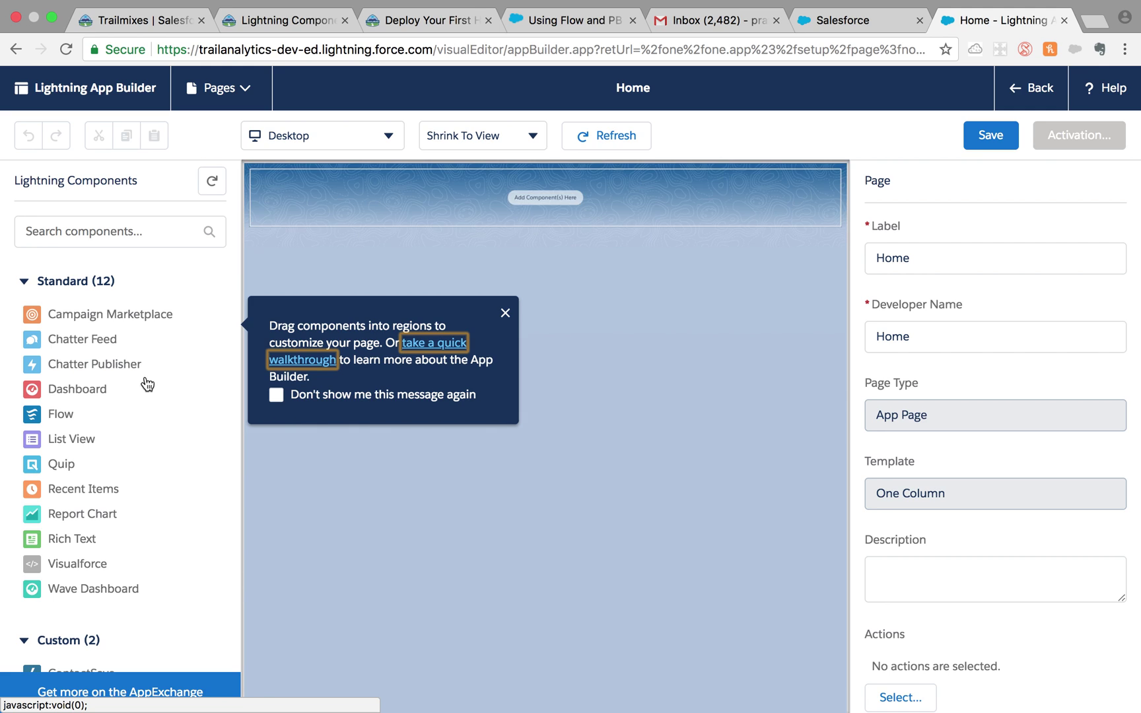
- Dismiss the tip and place a Dashboard component showing '2 - Key Feature Adoption' at the top
{"action": "left_click", "coordinate": [505, 314]}
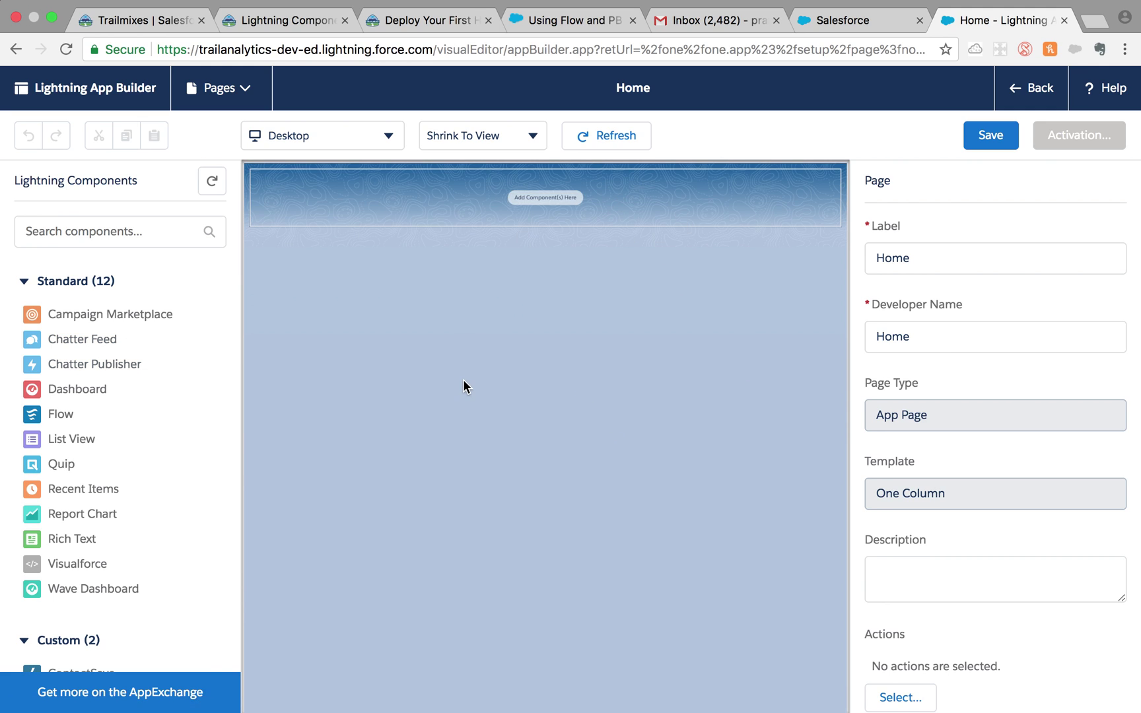
{"action": "scroll", "coordinate": [122, 545], "scroll_direction": "down", "scroll_amount": 1}
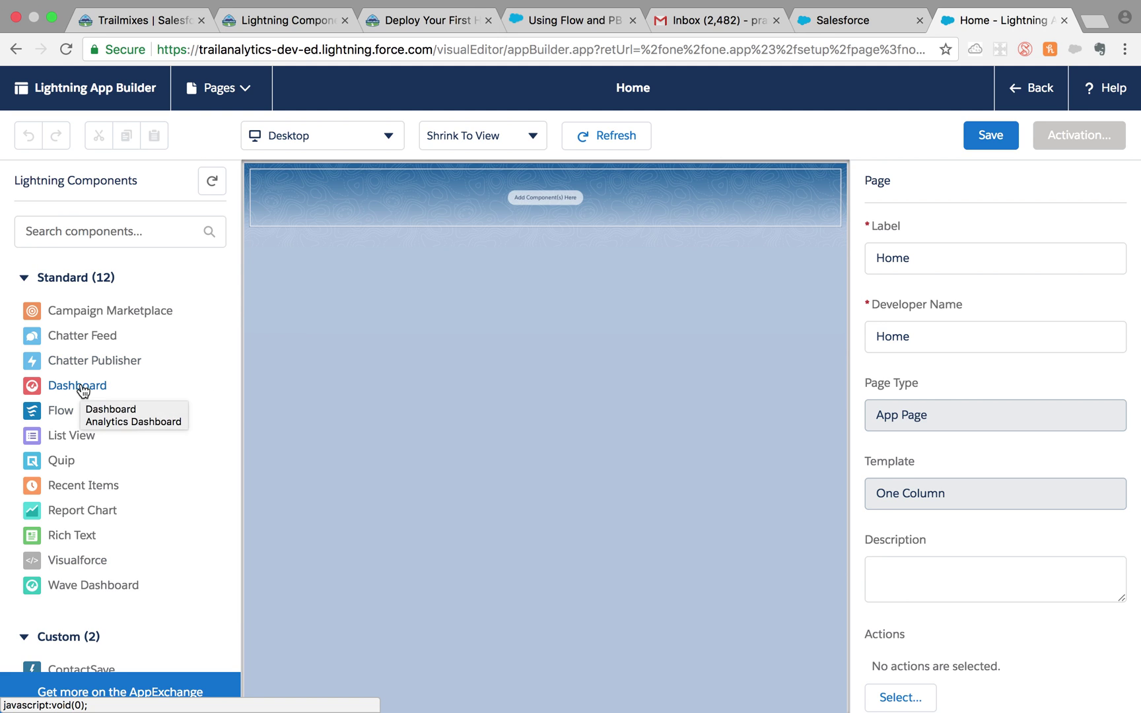
{"action": "left_click_drag", "start_coordinate": [83, 386], "coordinate": [416, 198]}
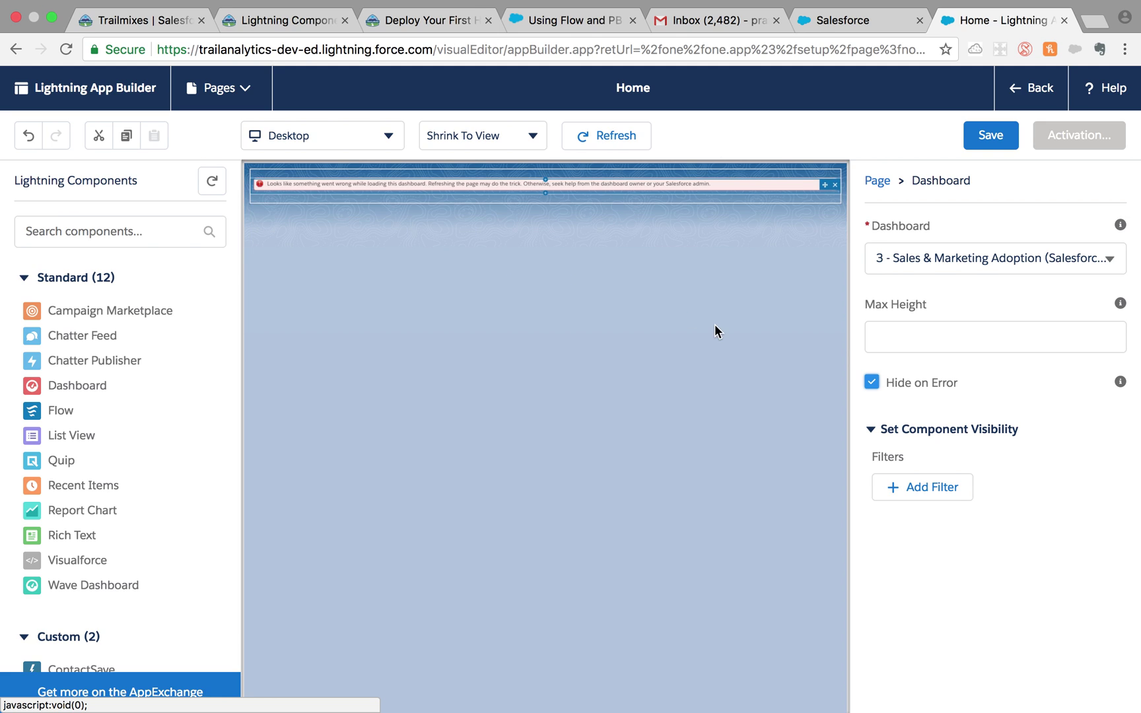
{"action": "left_click", "coordinate": [1030, 262]}
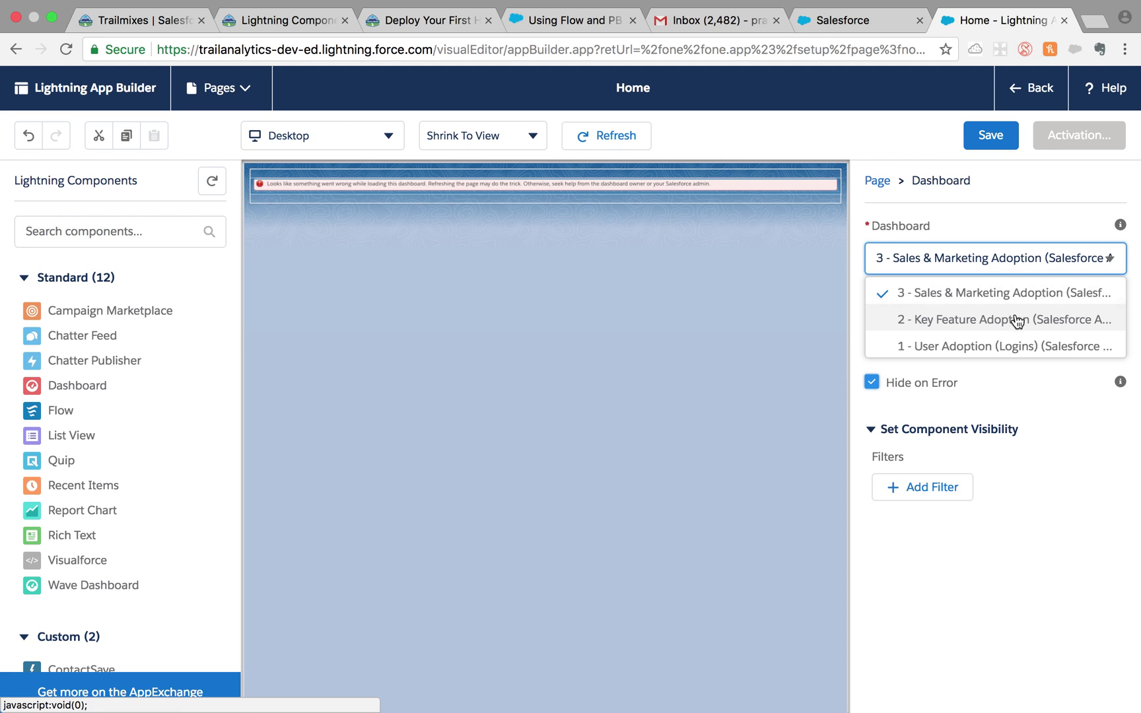
{"action": "left_click", "coordinate": [1013, 325]}
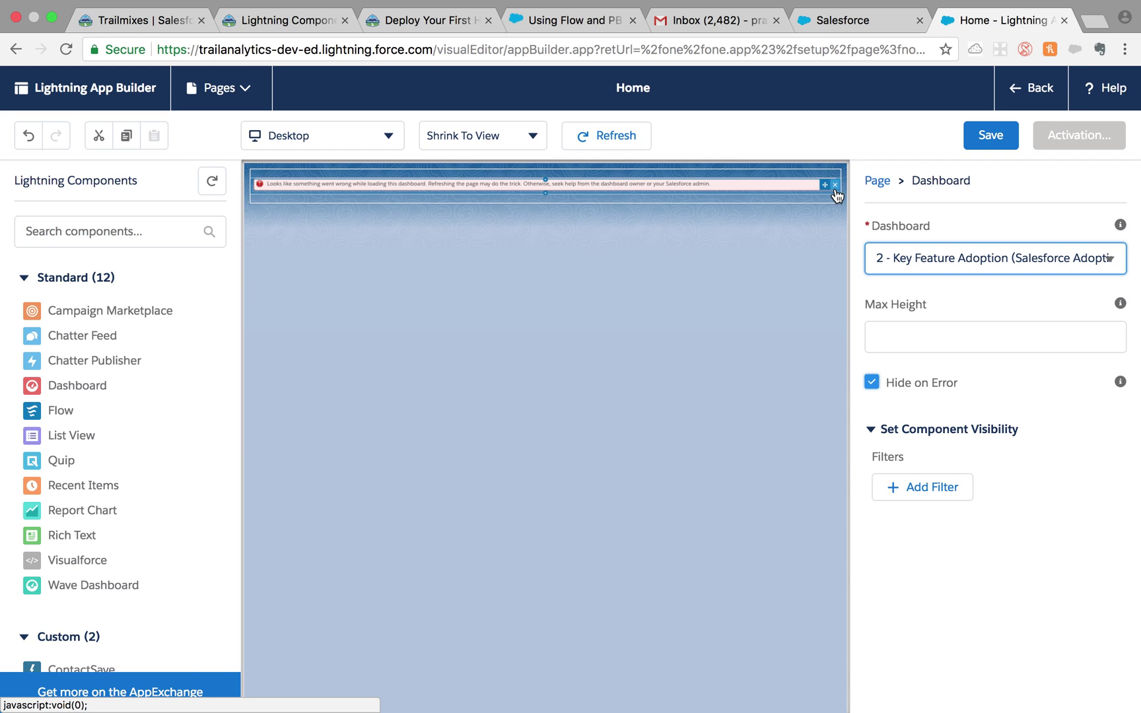
- Add an 'Opportunities by Stage' report chart with a refresh button, plus a Rich Text block above it
{"action": "left_click_drag", "start_coordinate": [98, 510], "coordinate": [416, 192]}
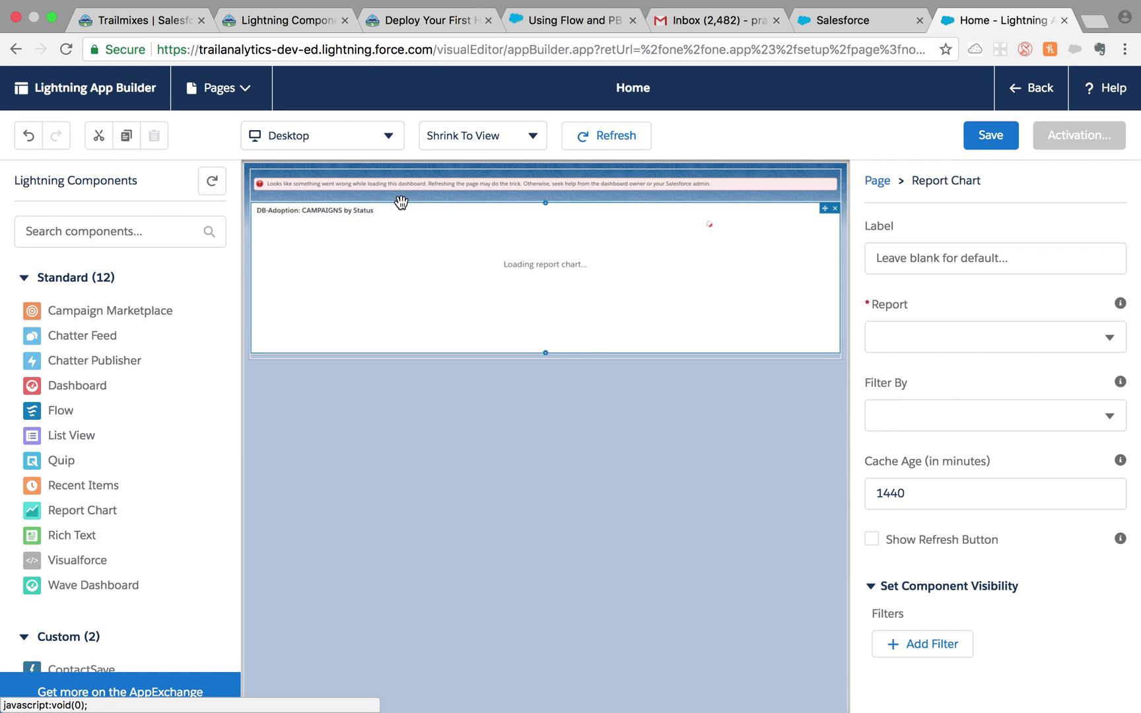
{"action": "left_click", "coordinate": [1101, 337]}
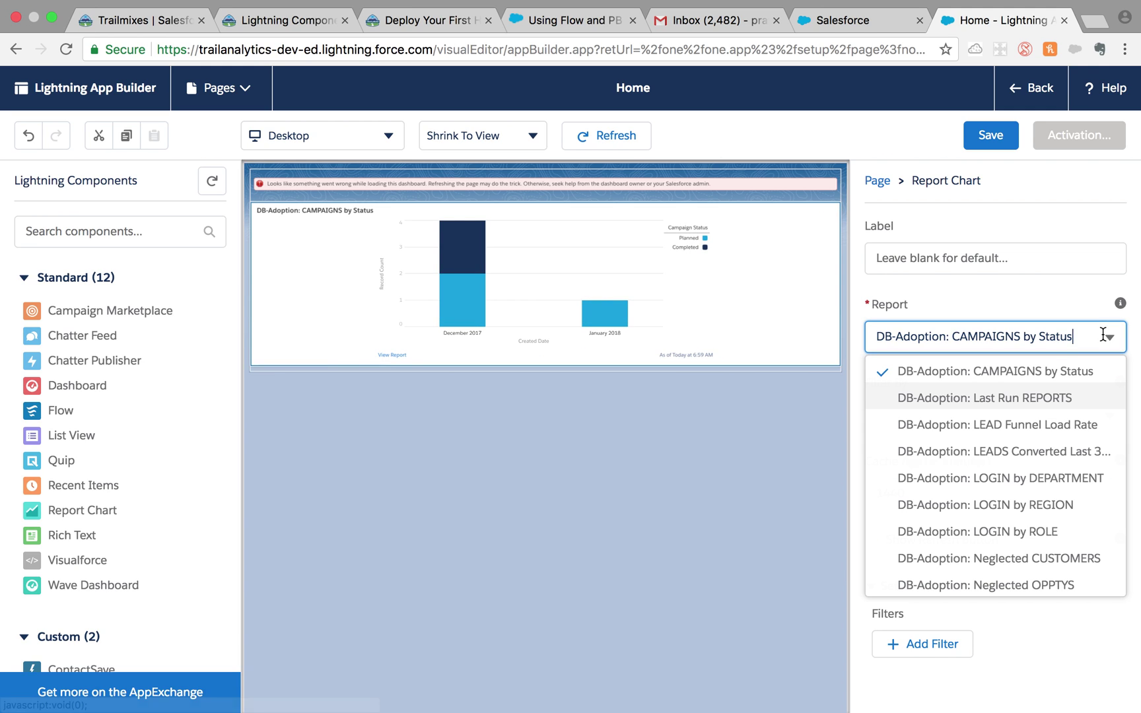
{"action": "triple_click", "coordinate": [1060, 336]}
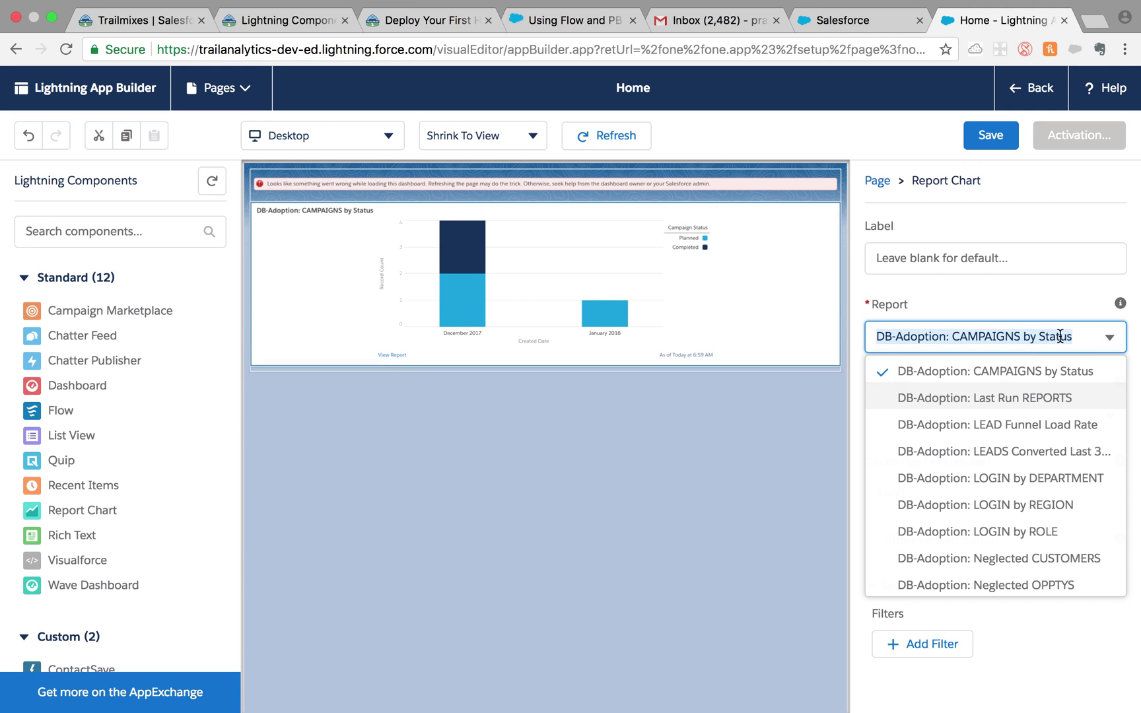
{"action": "type", "text": "stag"}
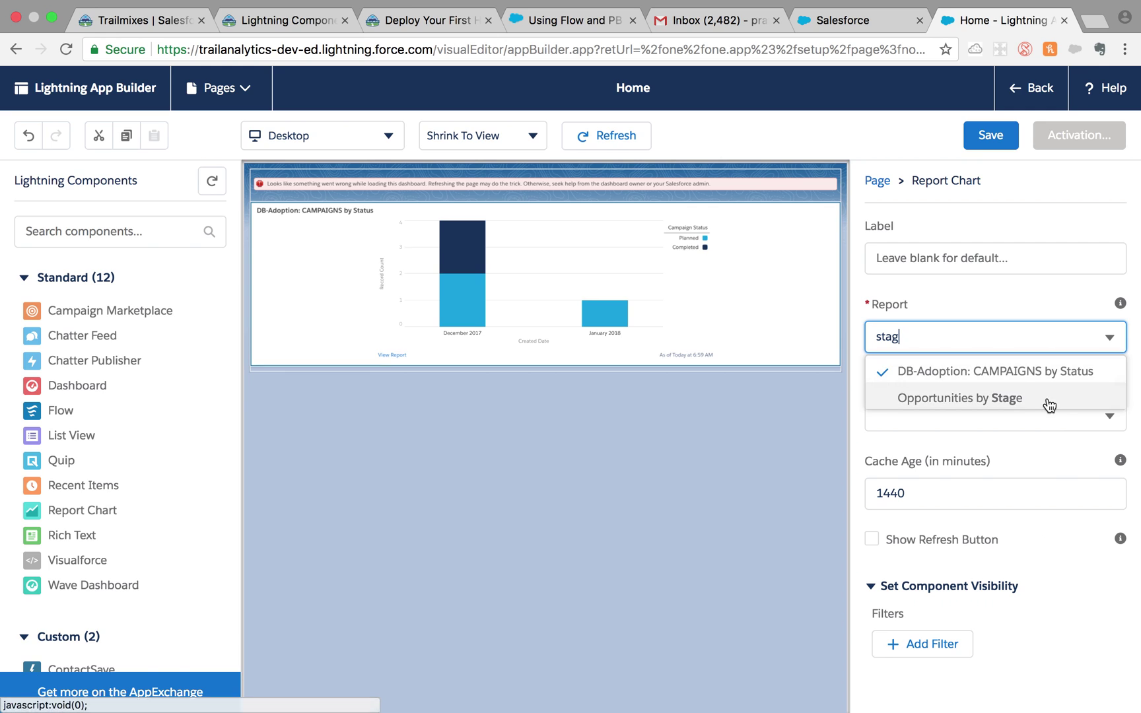
{"action": "left_click", "coordinate": [1049, 400]}
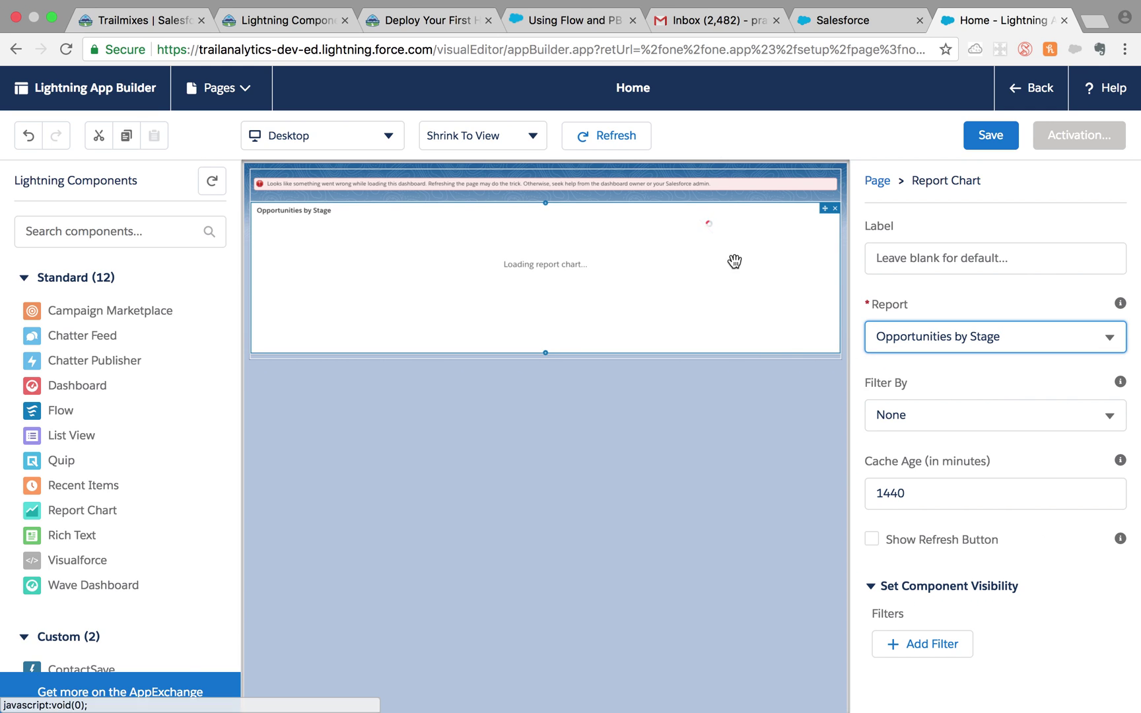
{"action": "left_click", "coordinate": [872, 539]}
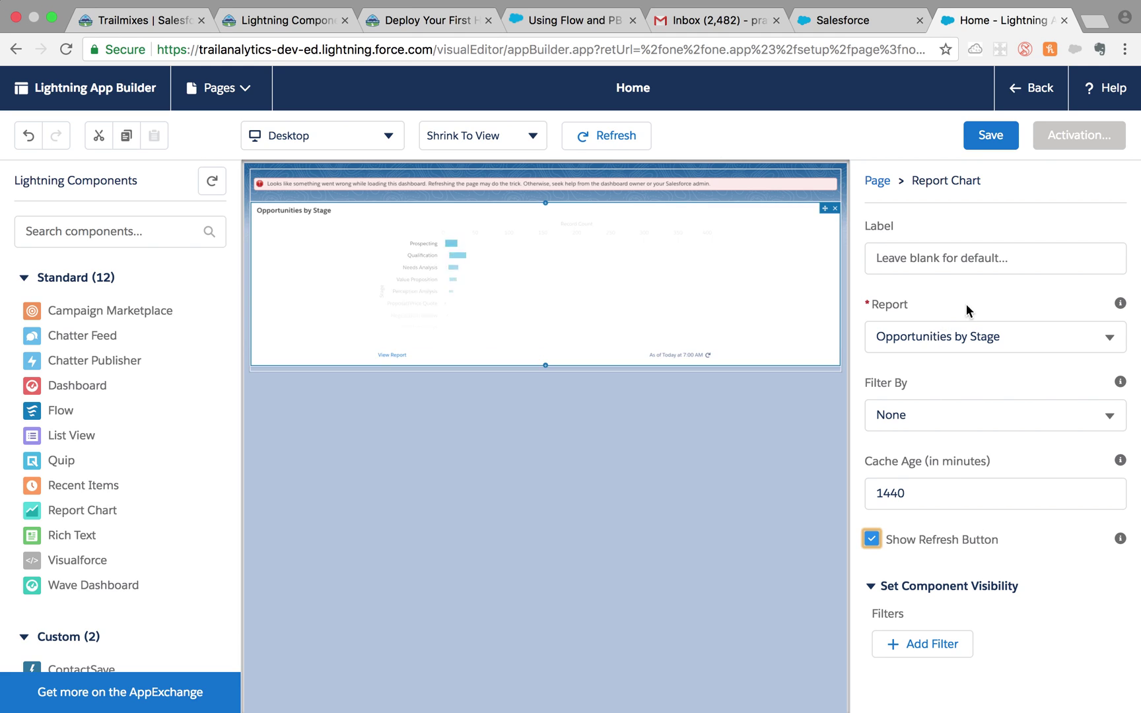
{"action": "left_click", "coordinate": [966, 264]}
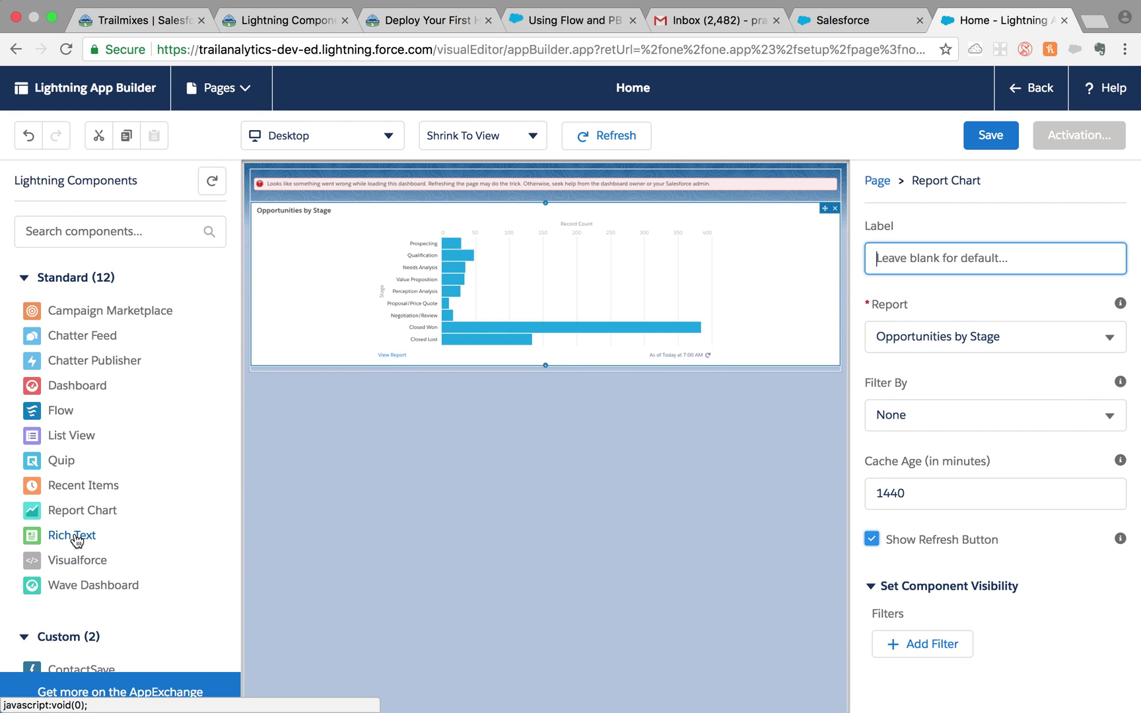
{"action": "left_click_drag", "start_coordinate": [74, 538], "coordinate": [307, 211]}
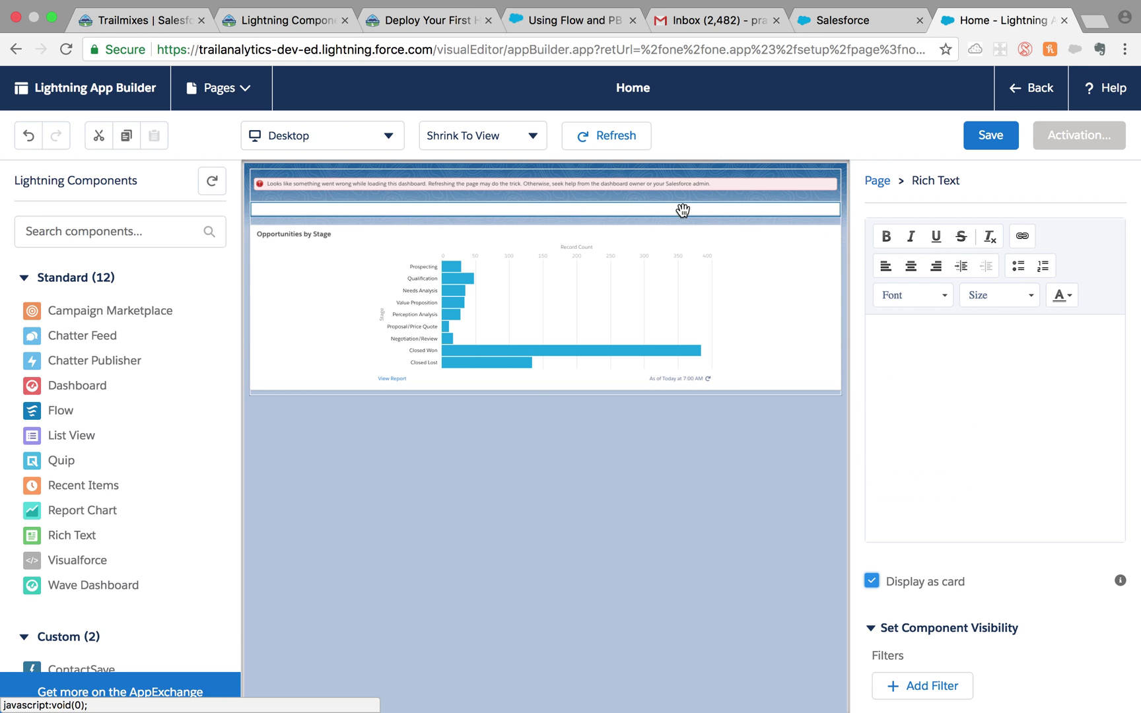
- Type 'Welscome to Salesforce mobile' in bold into the Rich Text block
{"action": "left_click", "coordinate": [930, 356]}
{"action": "key", "text": "super+b"}
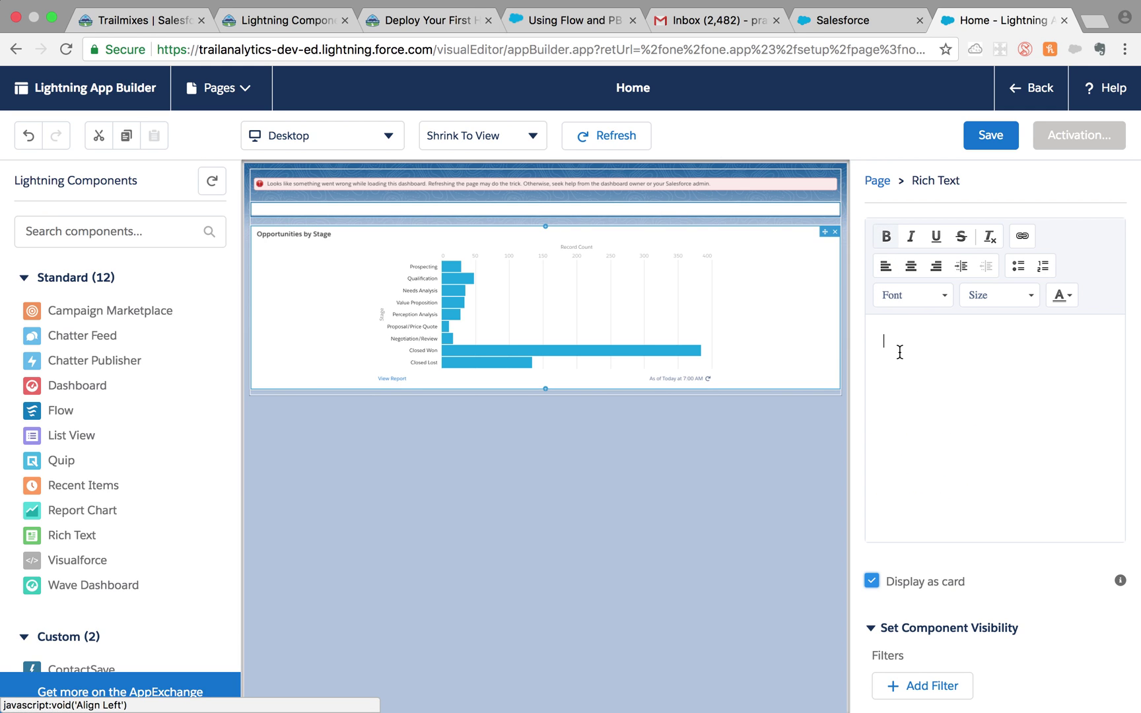
{"action": "type", "text": "Wels"}
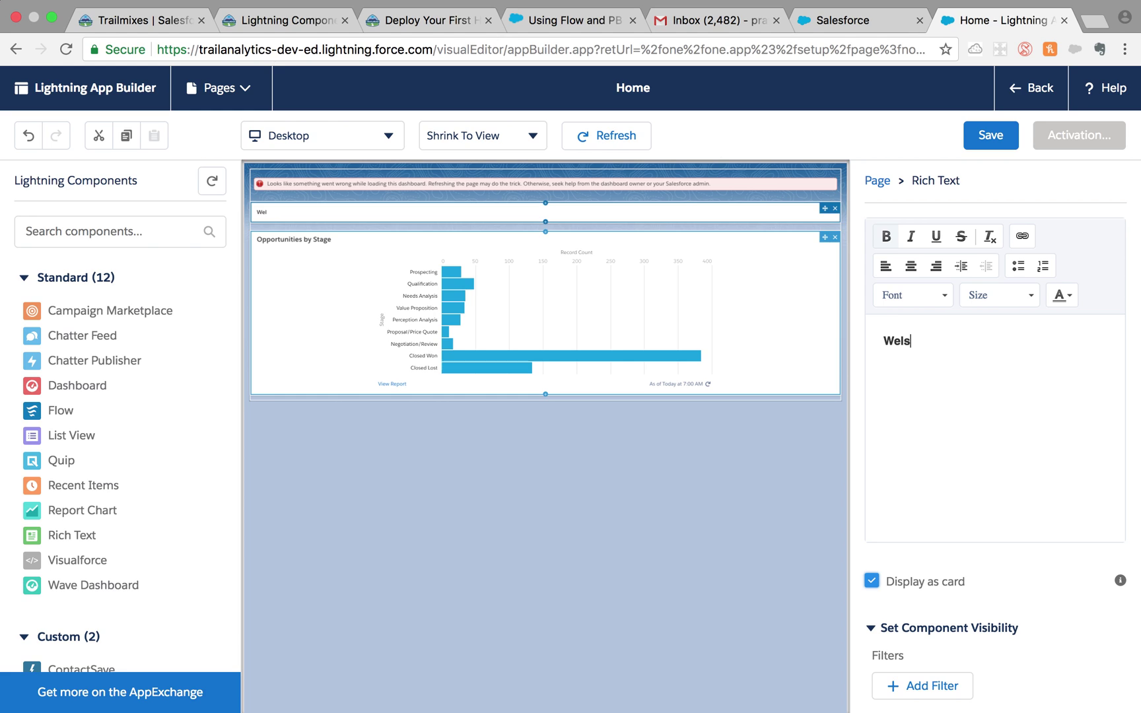
{"action": "type", "text": "come to Sale"}
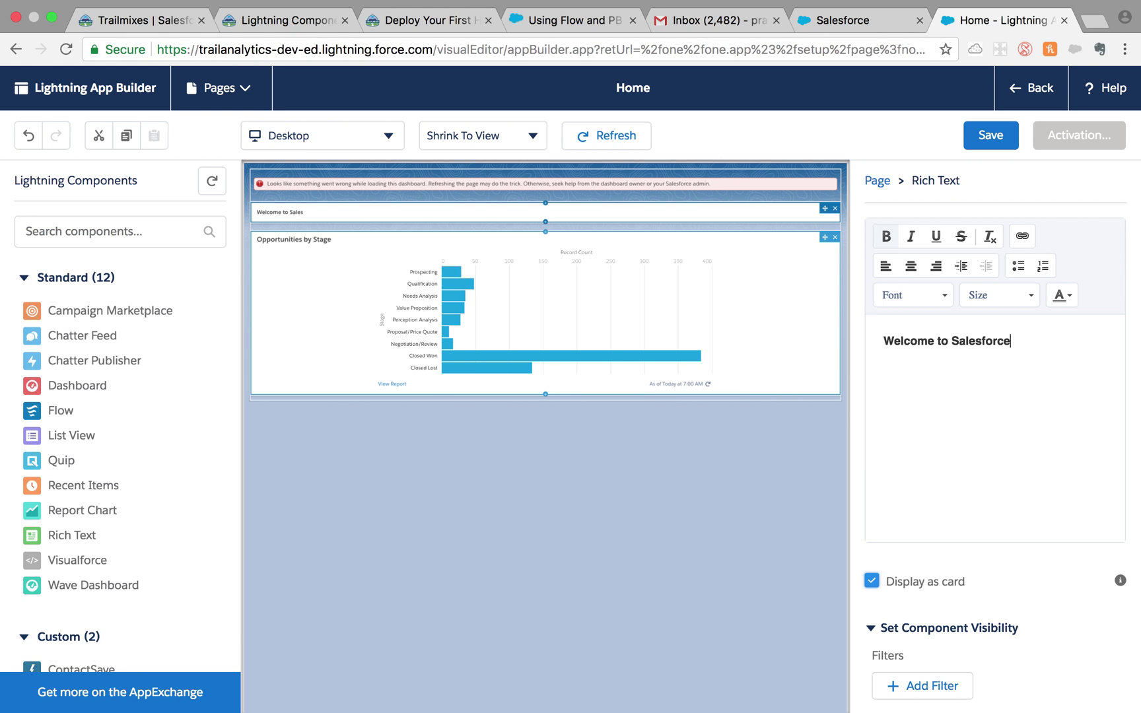
{"action": "type", "text": "sforce mobile!!"}
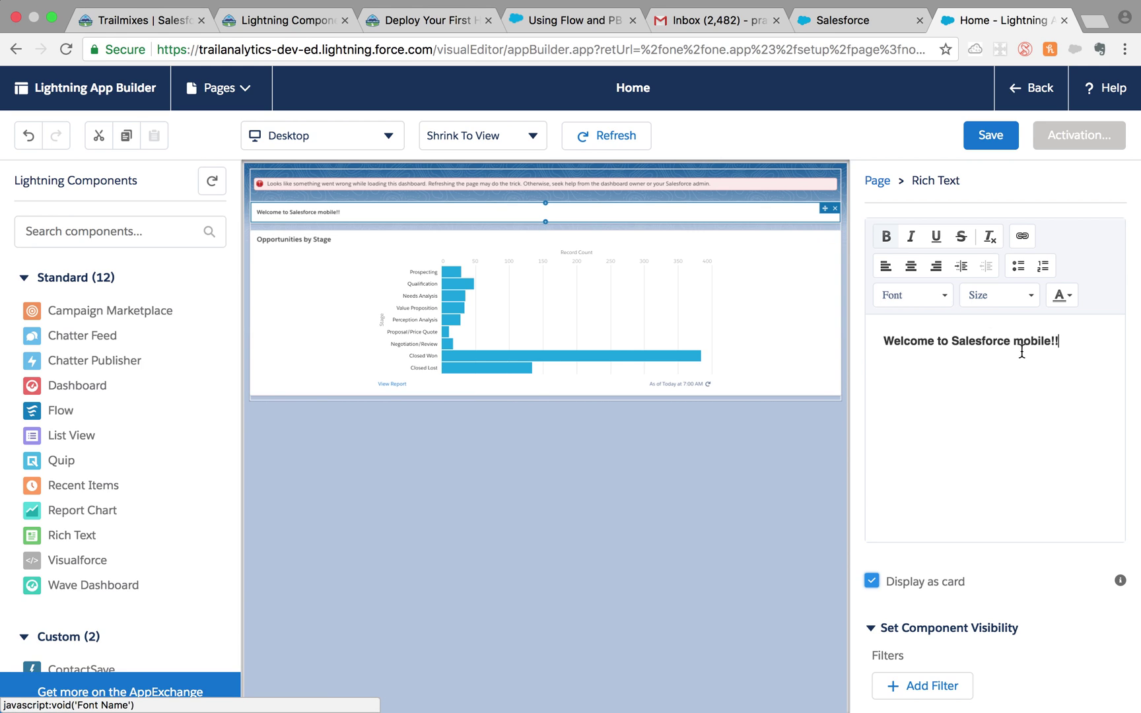
- Add an Opportunity list view filtered to Closing This Month with its action bar hidden, then save
{"action": "left_click_drag", "start_coordinate": [87, 437], "coordinate": [419, 399]}
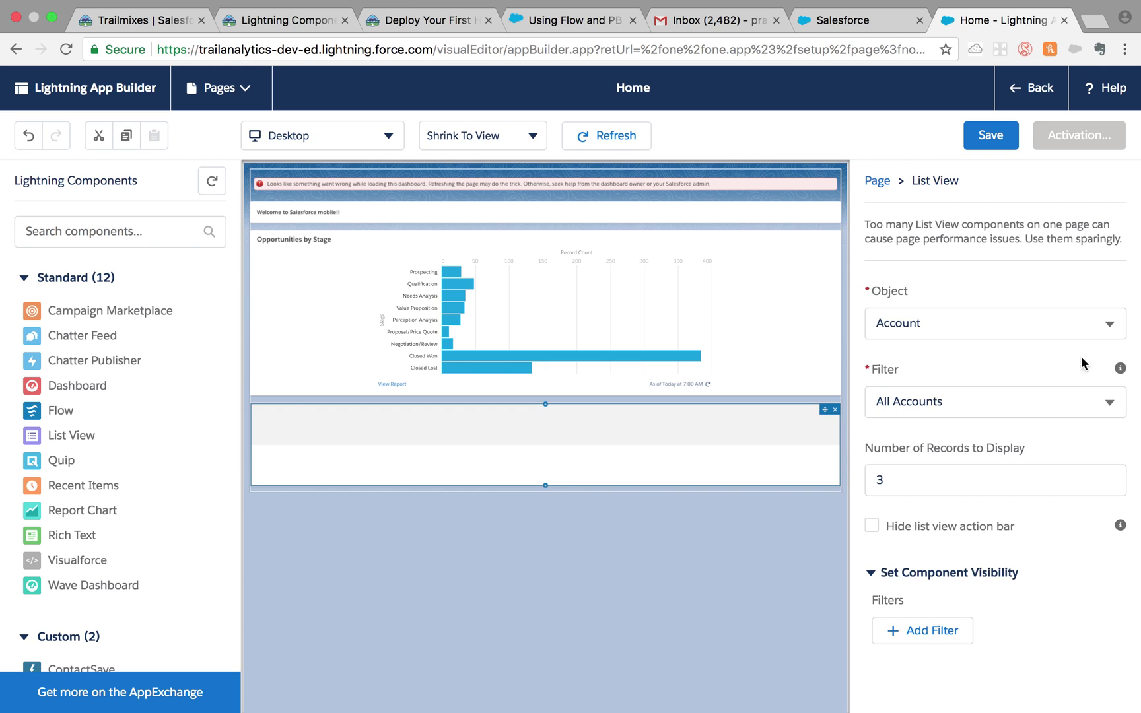
{"action": "left_click", "coordinate": [1116, 330]}
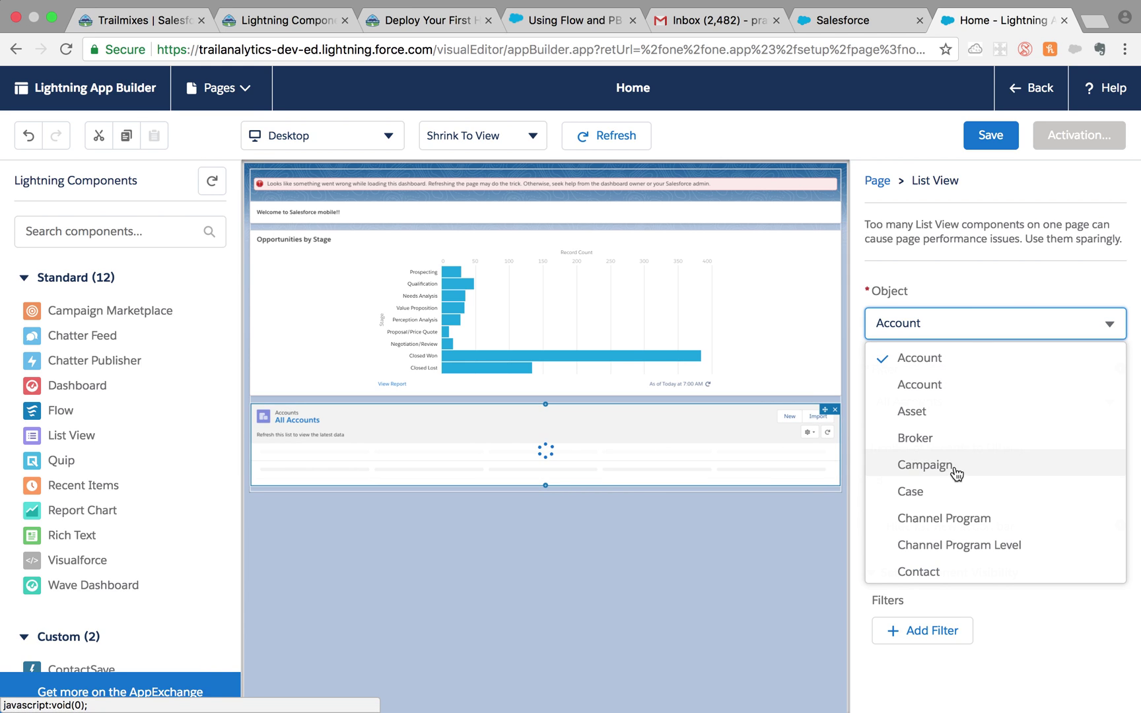
{"action": "key", "text": "BackSpace"}
{"action": "key", "text": "BackSpace"}
{"action": "key", "text": "BackSpace"}
{"action": "key", "text": "BackSpace"}
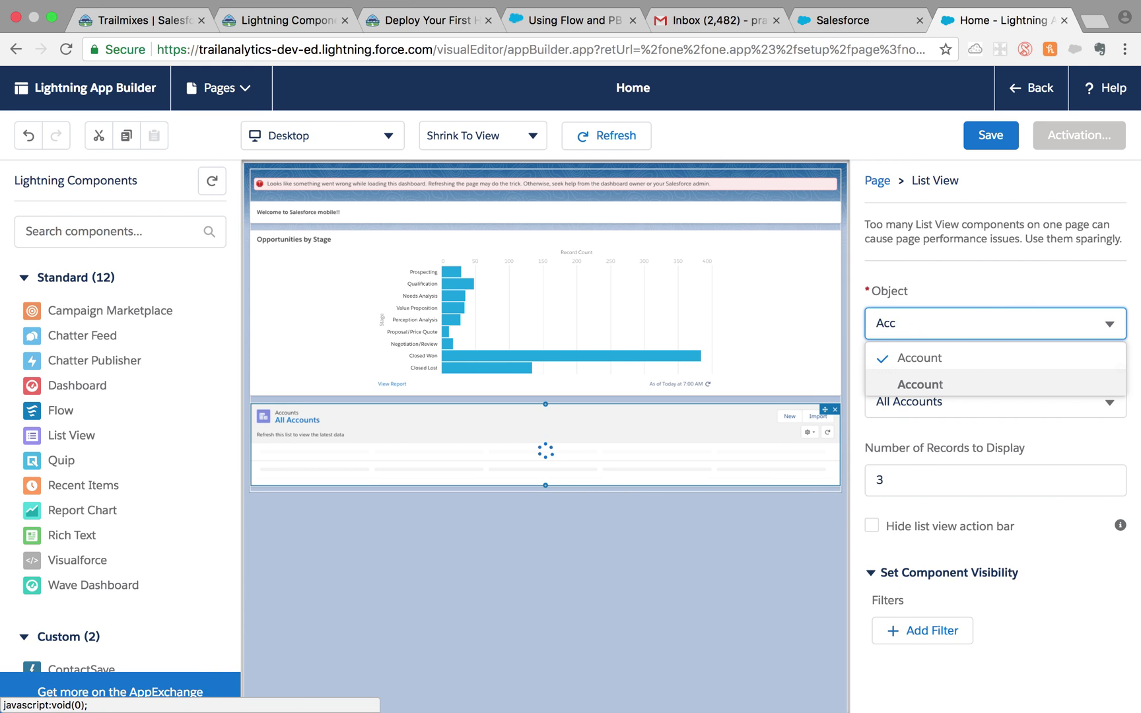
{"action": "type", "text": "opp"}
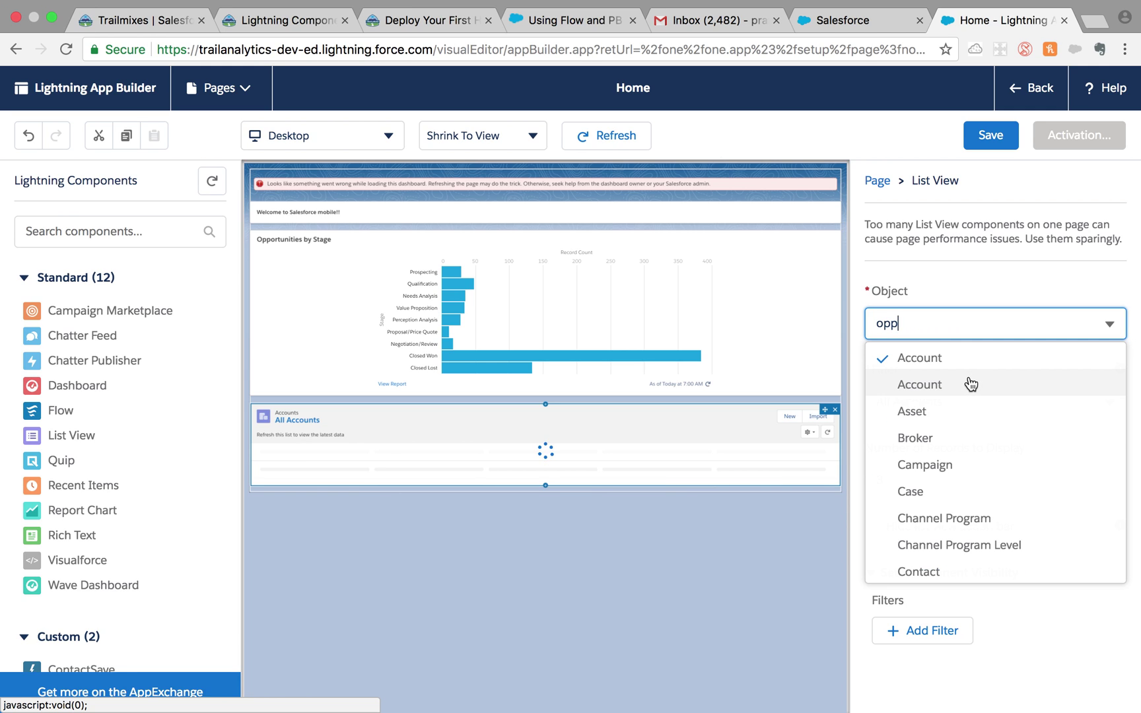
{"action": "left_click", "coordinate": [983, 385]}
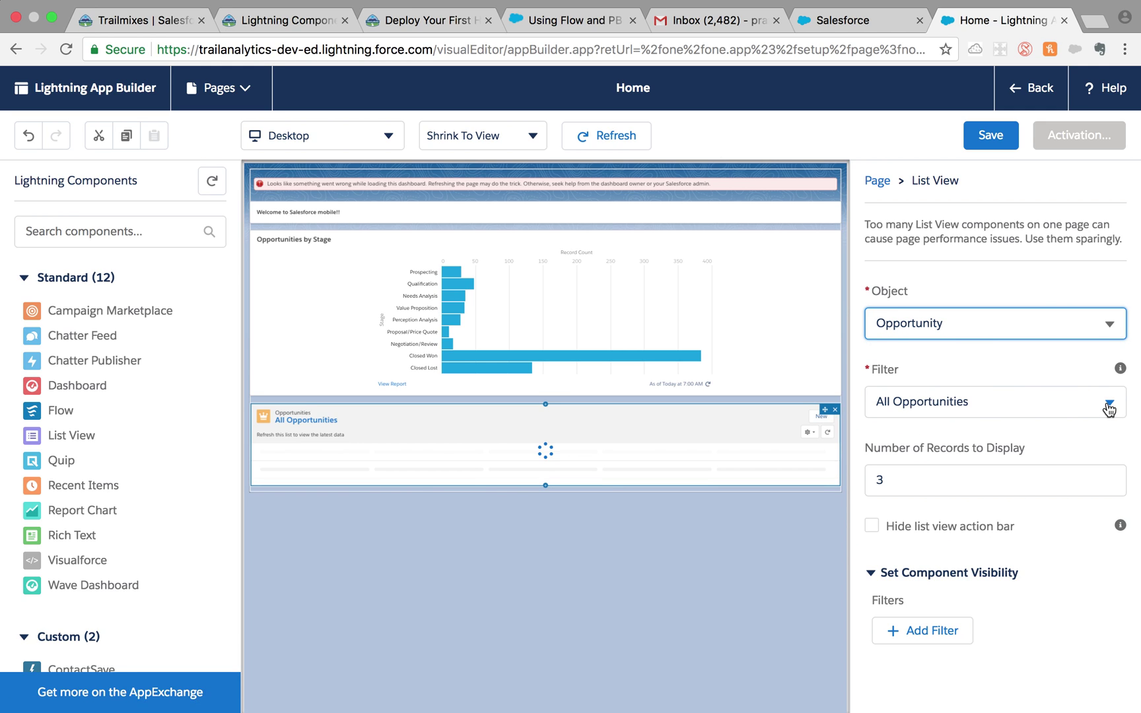
{"action": "left_click", "coordinate": [1109, 404]}
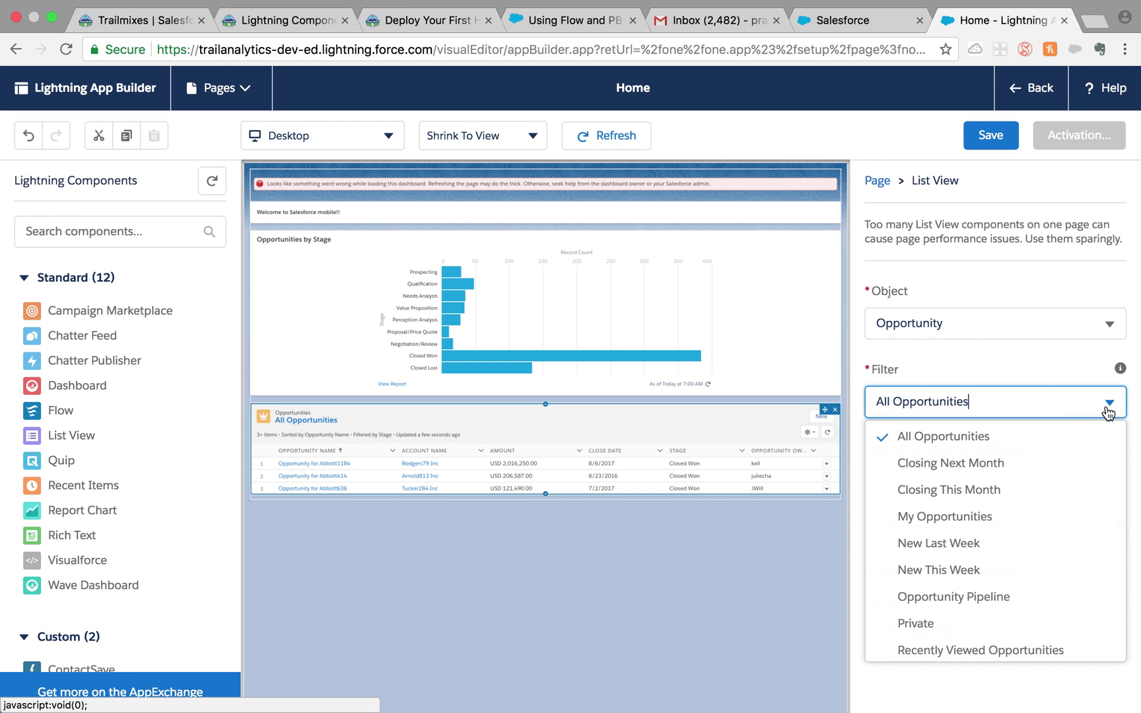
{"action": "left_click", "coordinate": [984, 489]}
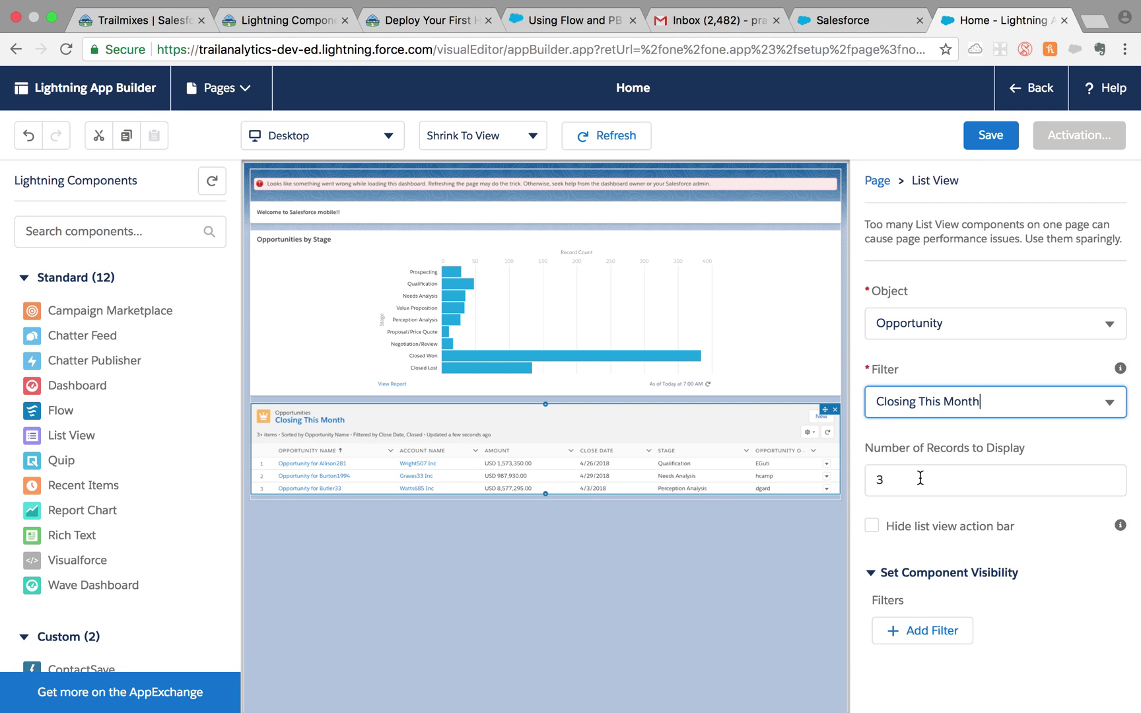
{"action": "left_click", "coordinate": [872, 526]}
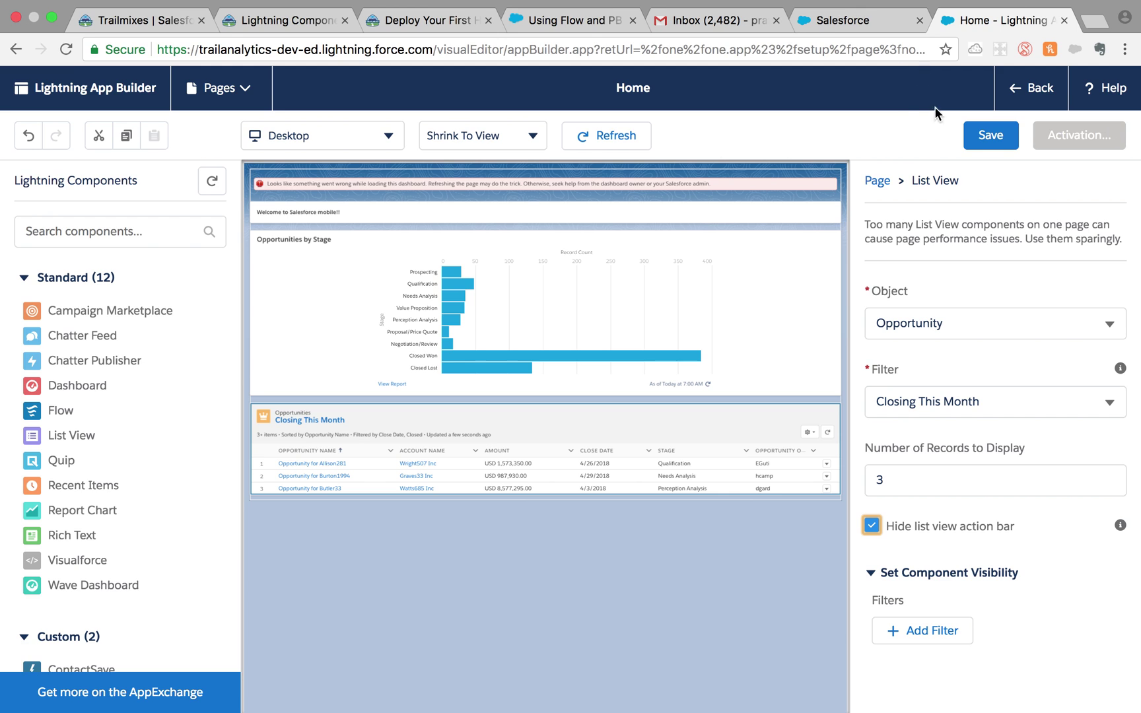
{"action": "left_click", "coordinate": [974, 141]}
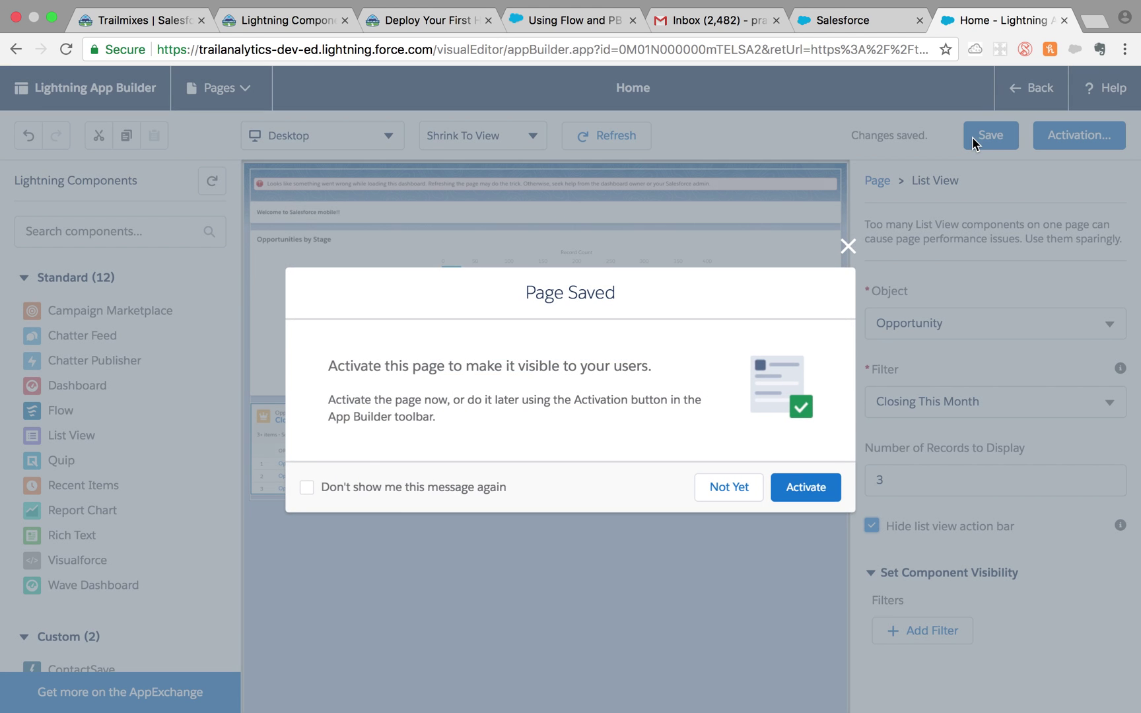
{"action": "left_click", "coordinate": [816, 488]}
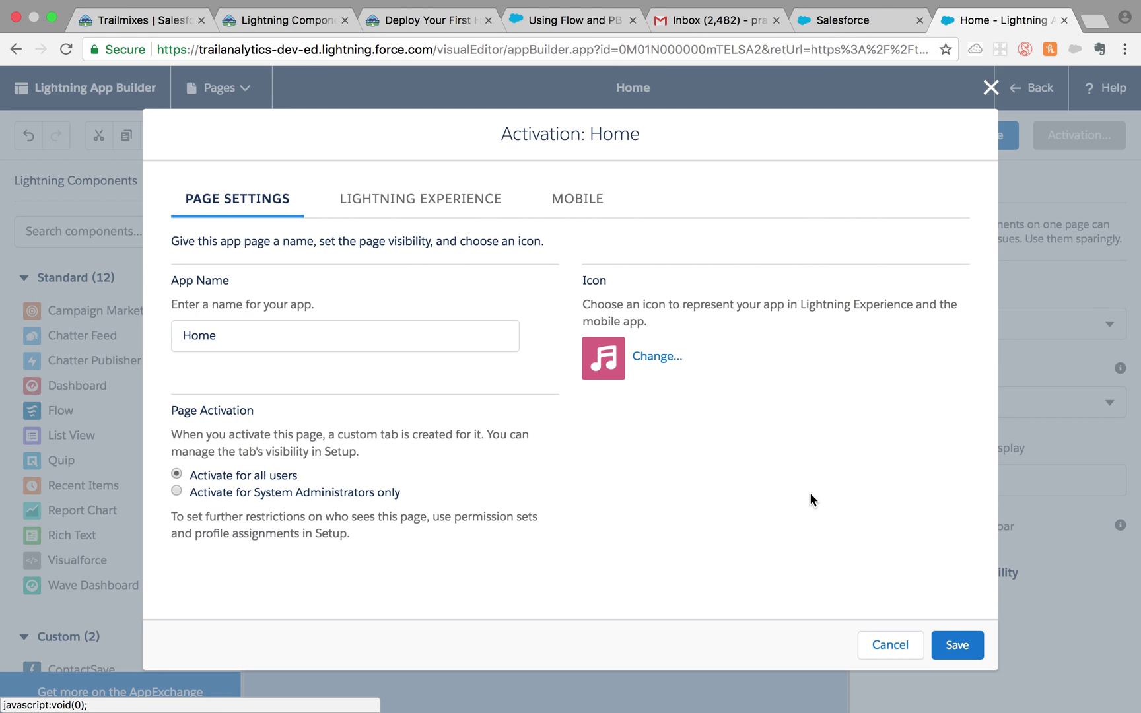
- Choose the house icon for the Home app page and bring up its Lightning Experience options
{"action": "left_click", "coordinate": [652, 359]}
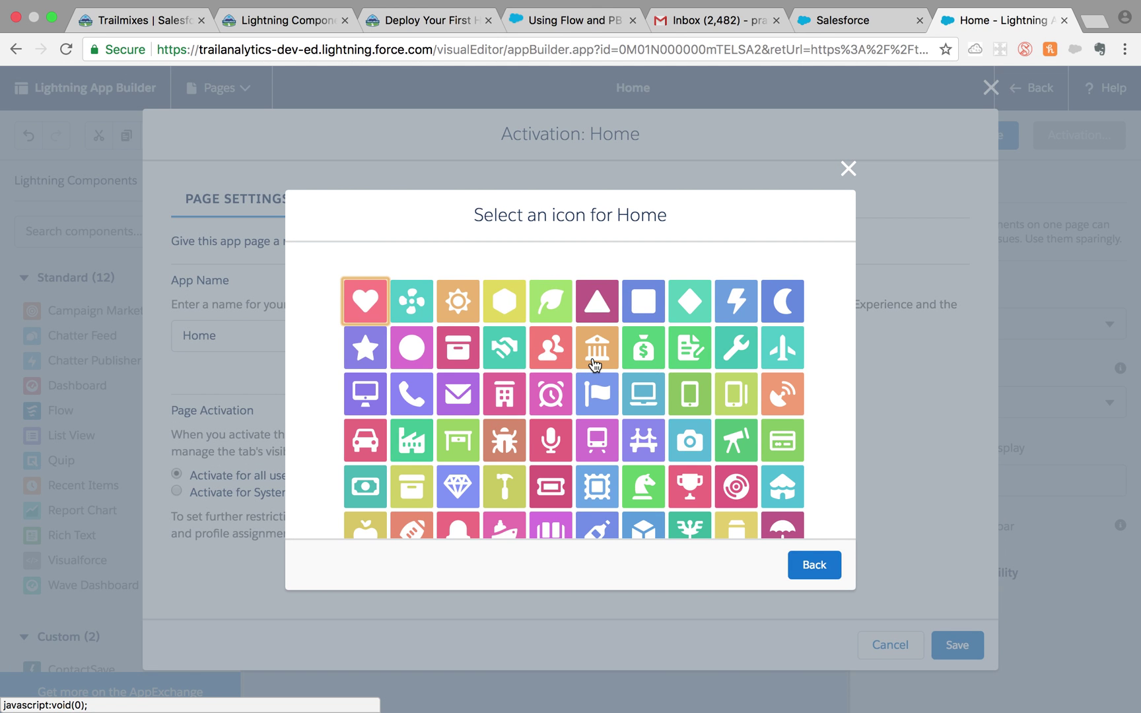
{"action": "left_click", "coordinate": [769, 487]}
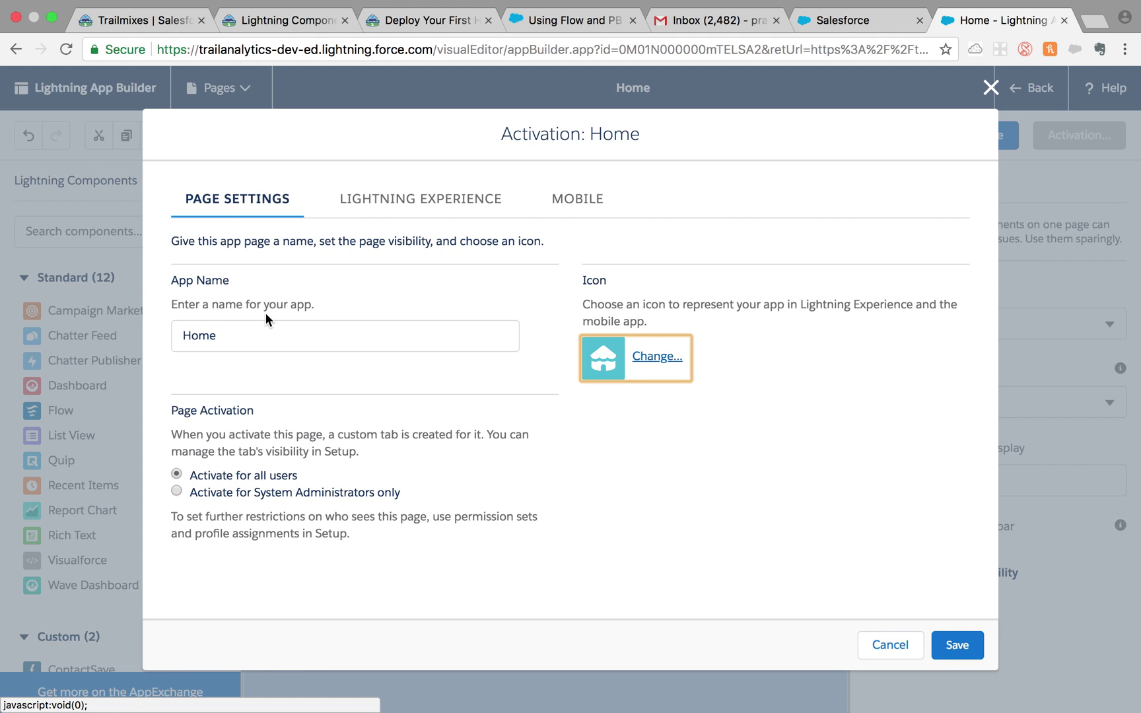
{"action": "left_click", "coordinate": [247, 339]}
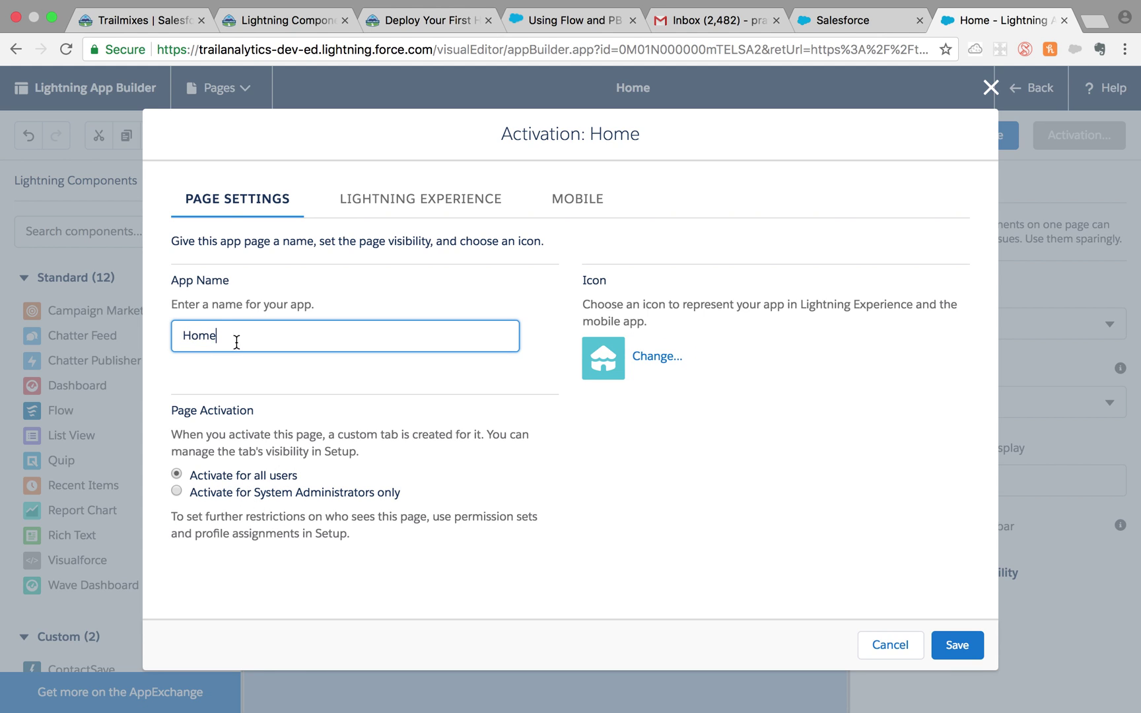
{"action": "left_click", "coordinate": [400, 210]}
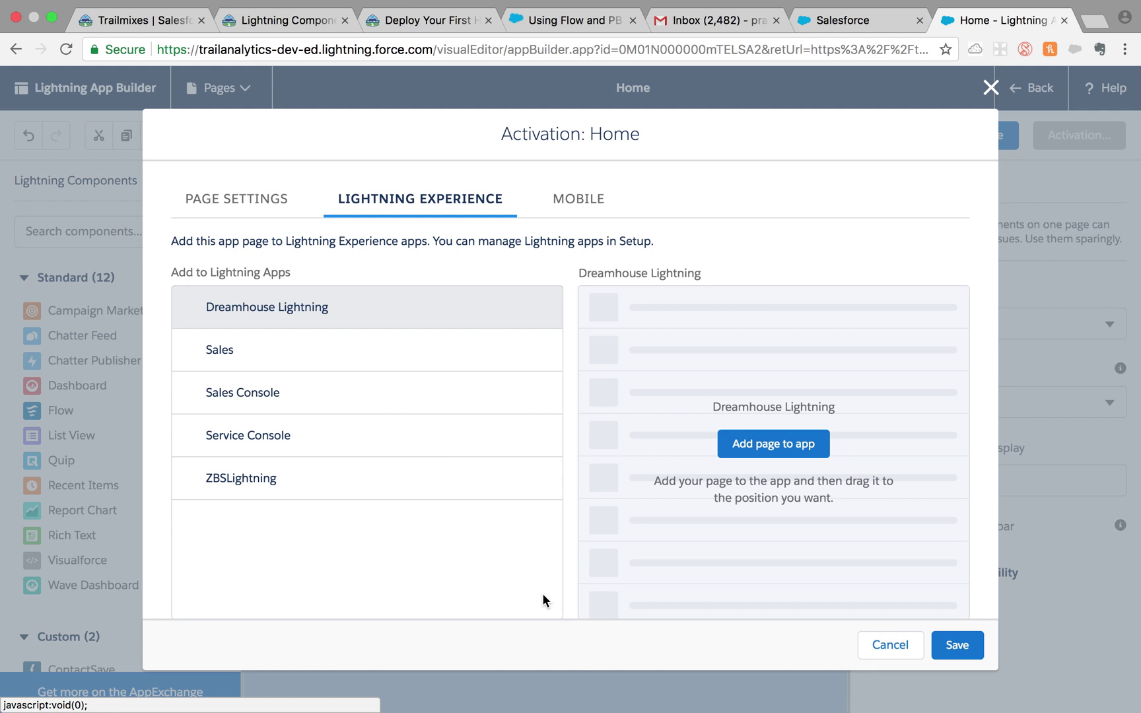
- Add Home to the mobile navigation menu, move it to the top above Chatter, and save
{"action": "left_click", "coordinate": [589, 202]}
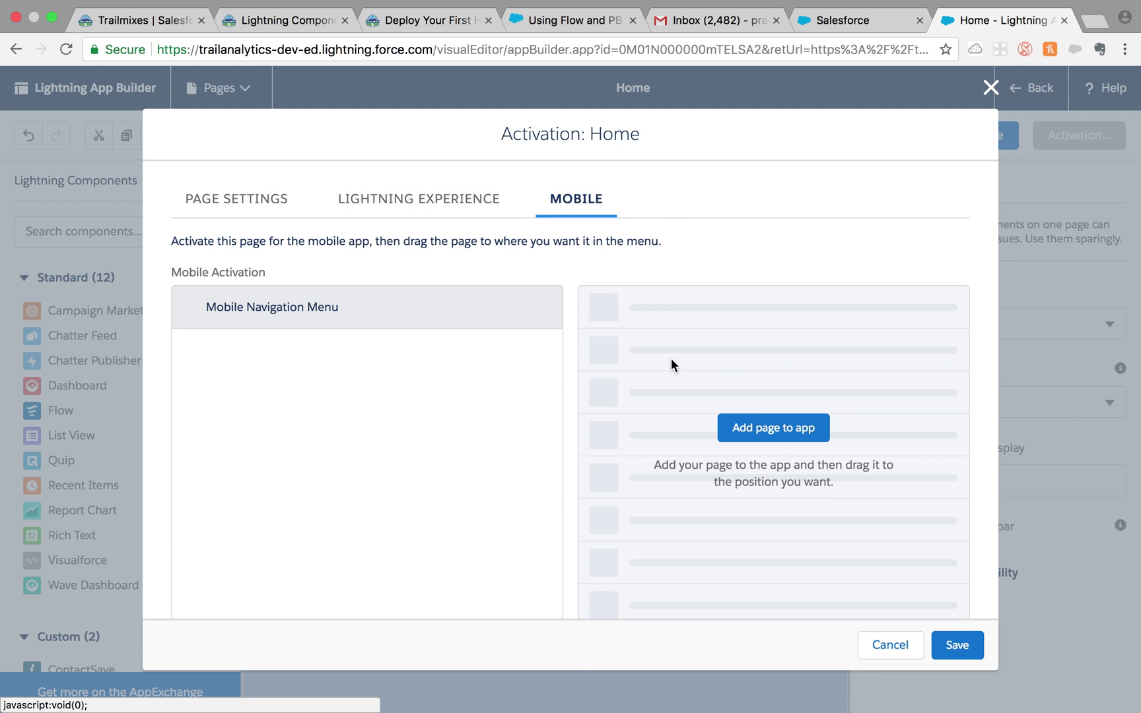
{"action": "left_click", "coordinate": [789, 428]}
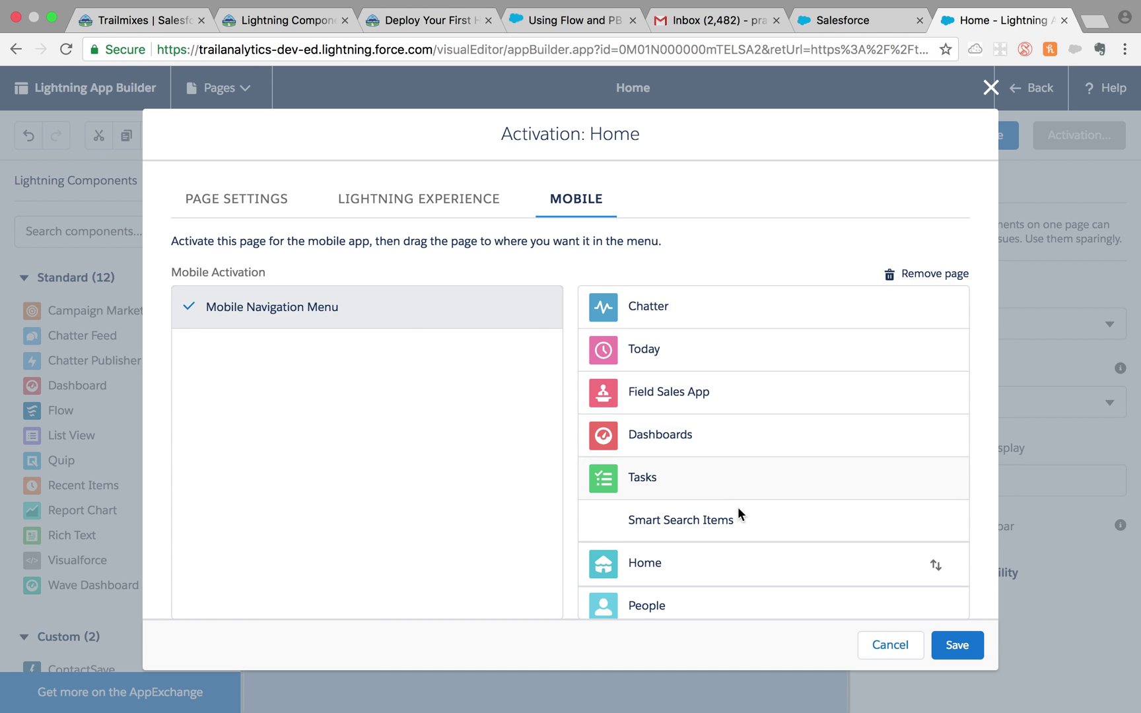
{"action": "left_click_drag", "start_coordinate": [722, 570], "coordinate": [721, 316]}
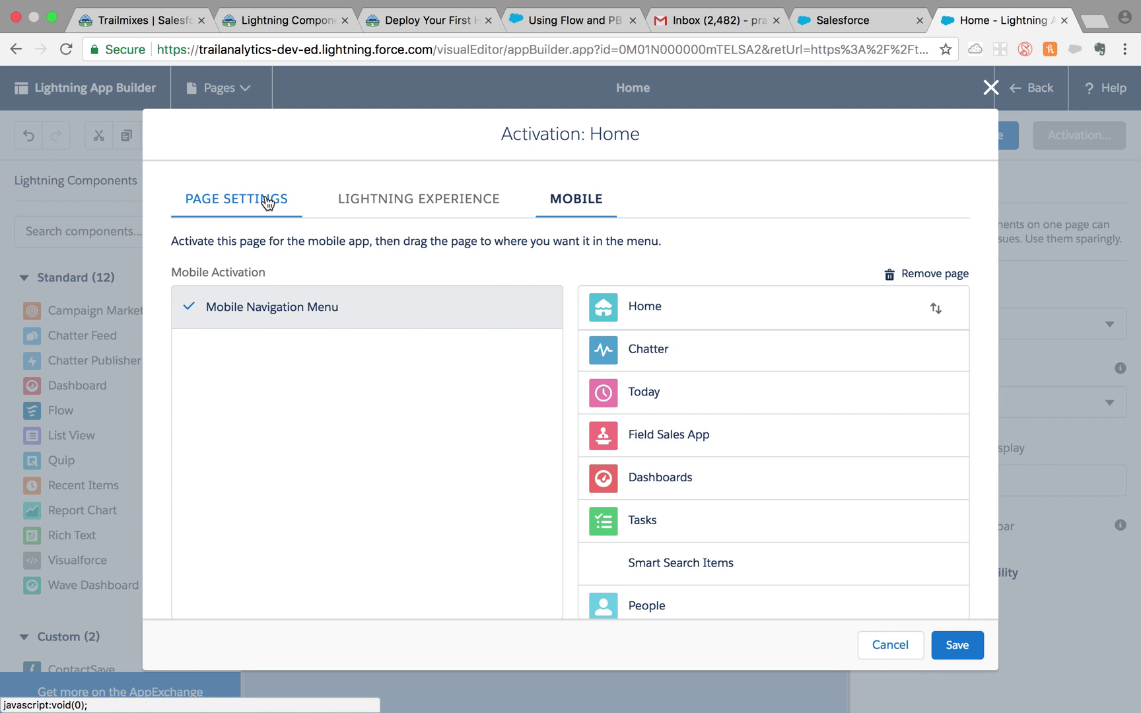
{"action": "left_click", "coordinate": [940, 640]}
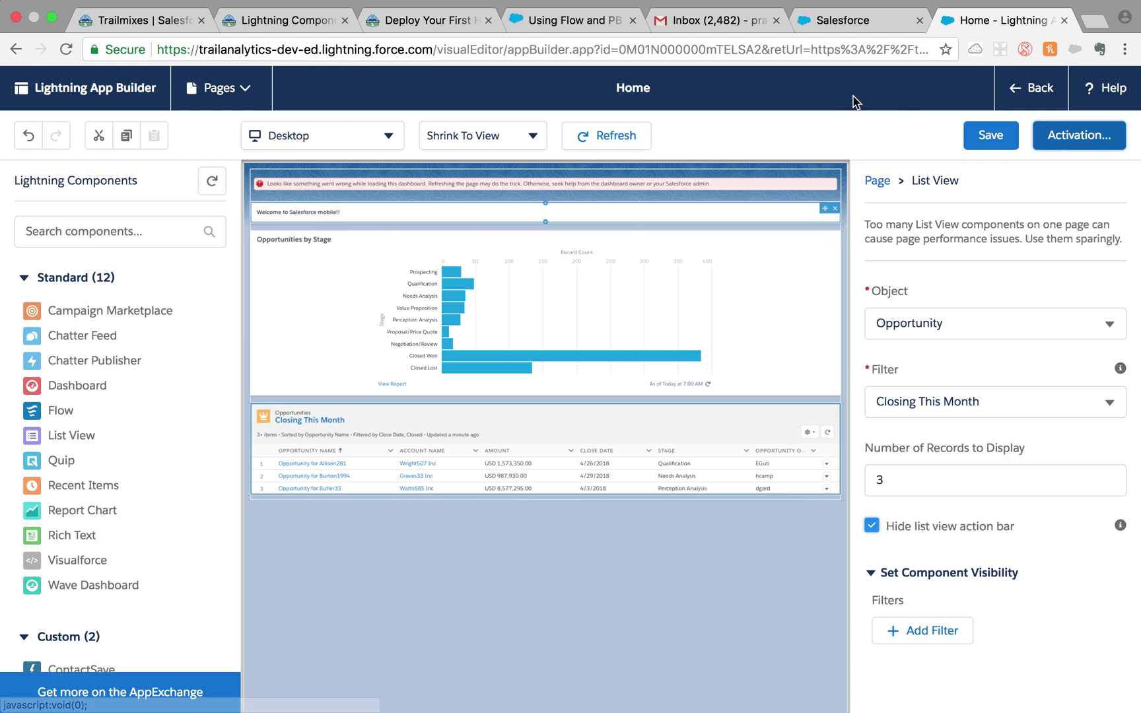
- Save the page again, return to Setup, and find Home under Lightning Page Tabs on Tabs
{"action": "left_click", "coordinate": [990, 139]}
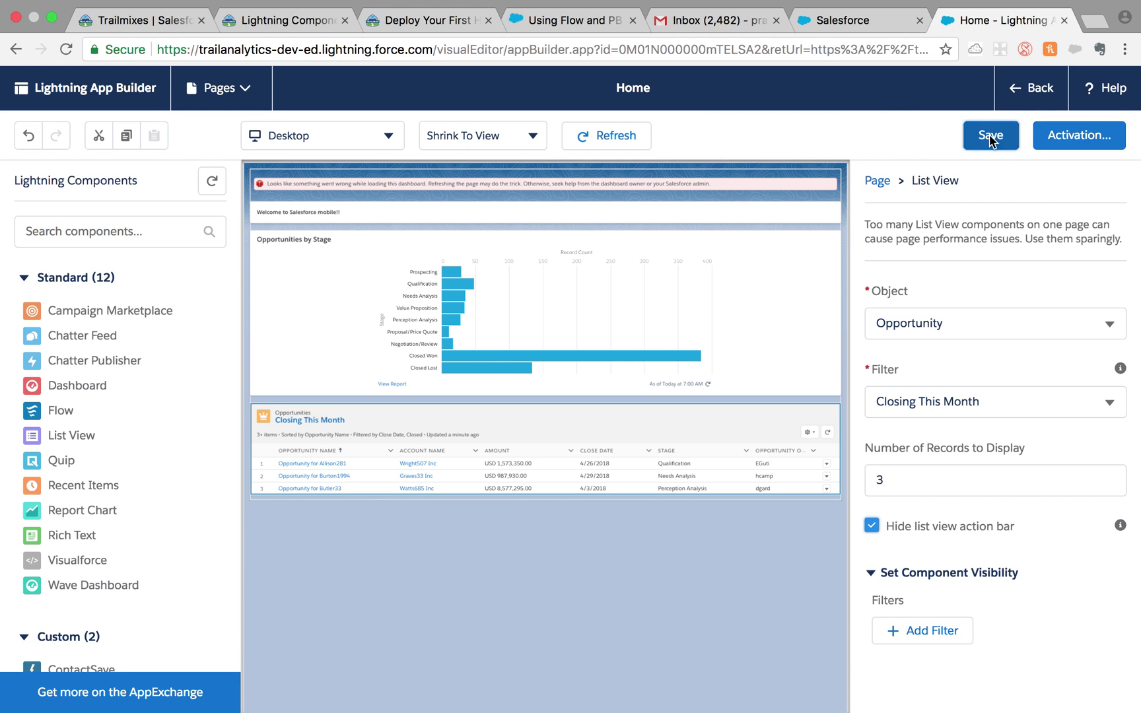
{"action": "left_click", "coordinate": [1037, 92]}
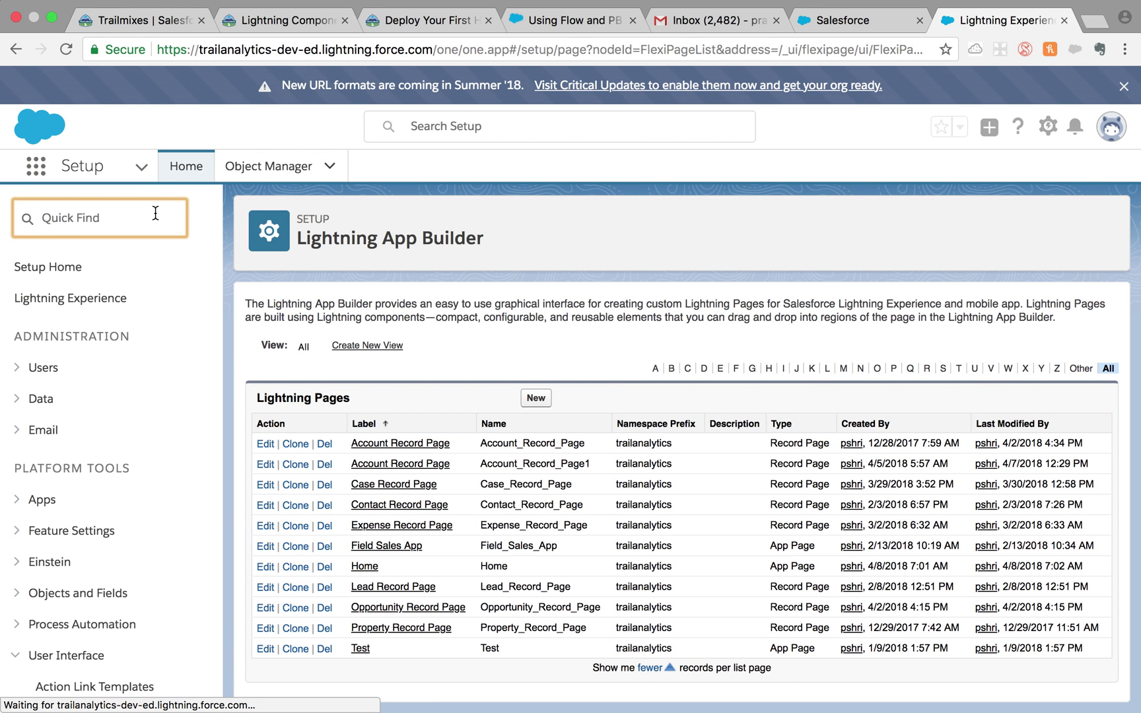
{"action": "type", "text": "tab"}
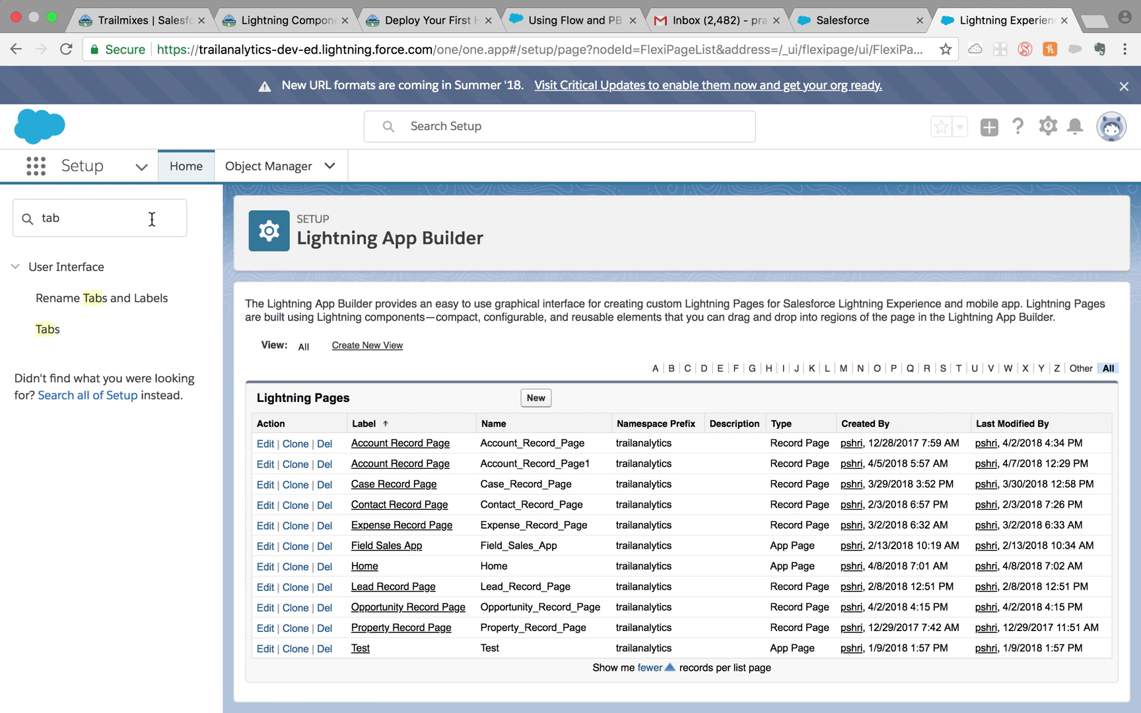
{"action": "left_click", "coordinate": [57, 334]}
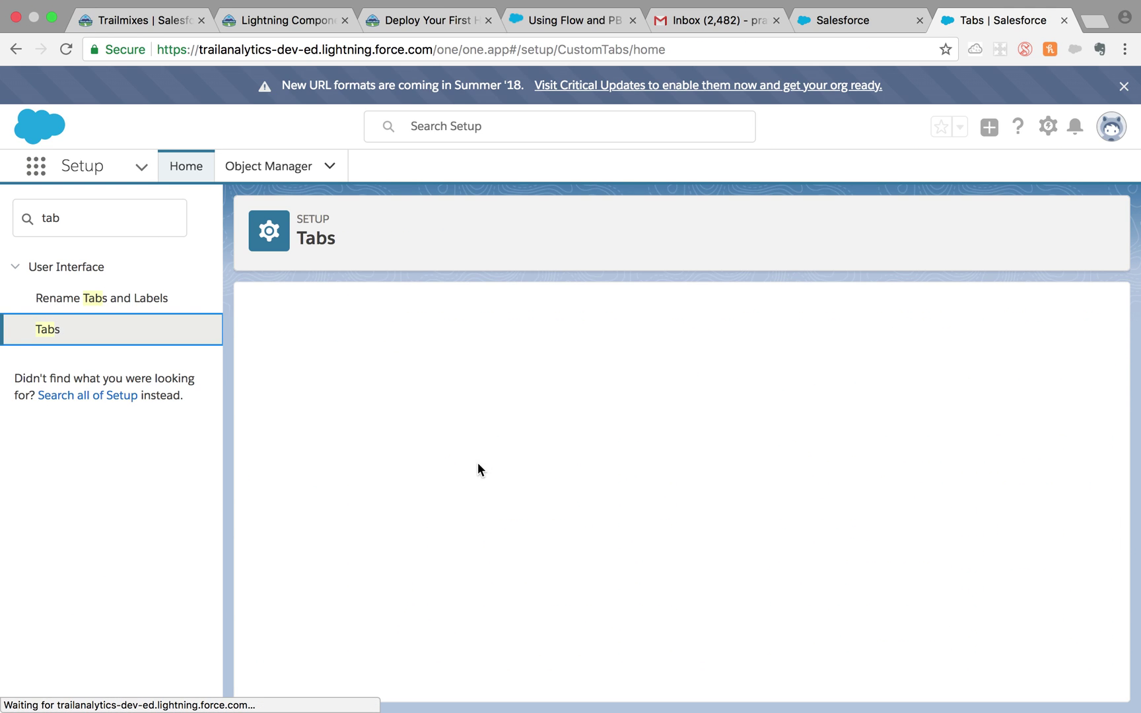
{"action": "scroll", "coordinate": [485, 464], "scroll_direction": "down", "scroll_amount": 10}
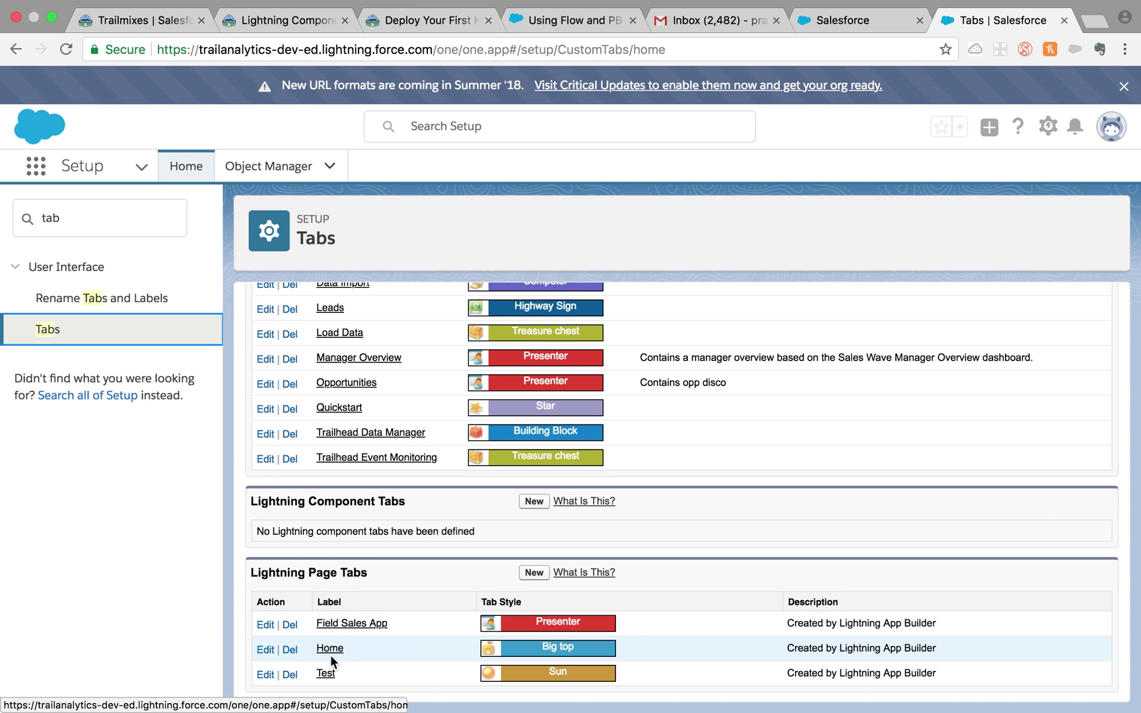
{"action": "left_click", "coordinate": [68, 225]}
- Search 'prof' in Quick Find, open Profiles, and view the Custom: Sales Profile details
{"action": "type", "text": "profi"}
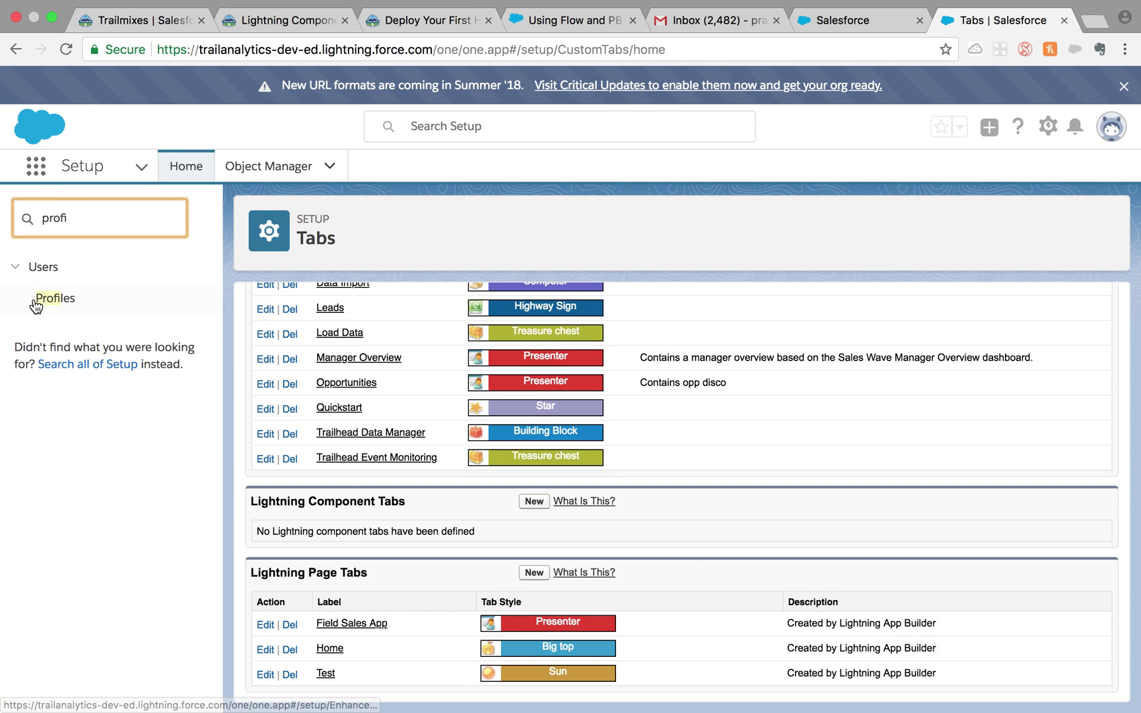
{"action": "left_click", "coordinate": [52, 297]}
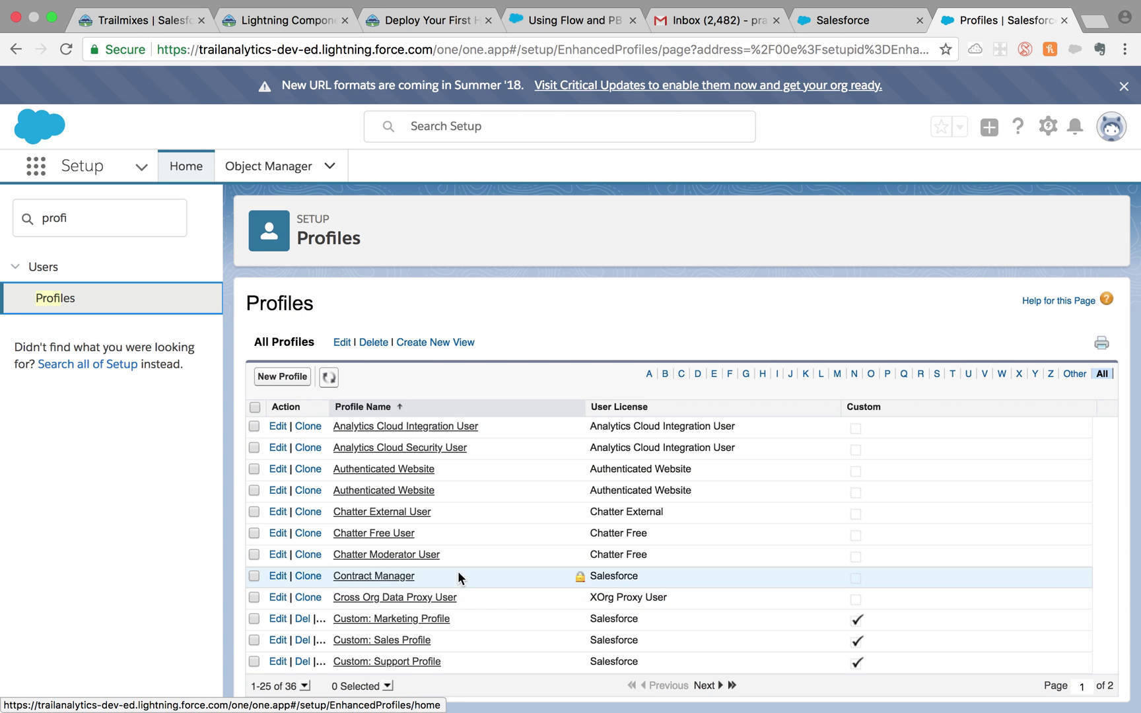
{"action": "scroll", "coordinate": [428, 579], "scroll_direction": "down", "scroll_amount": 3}
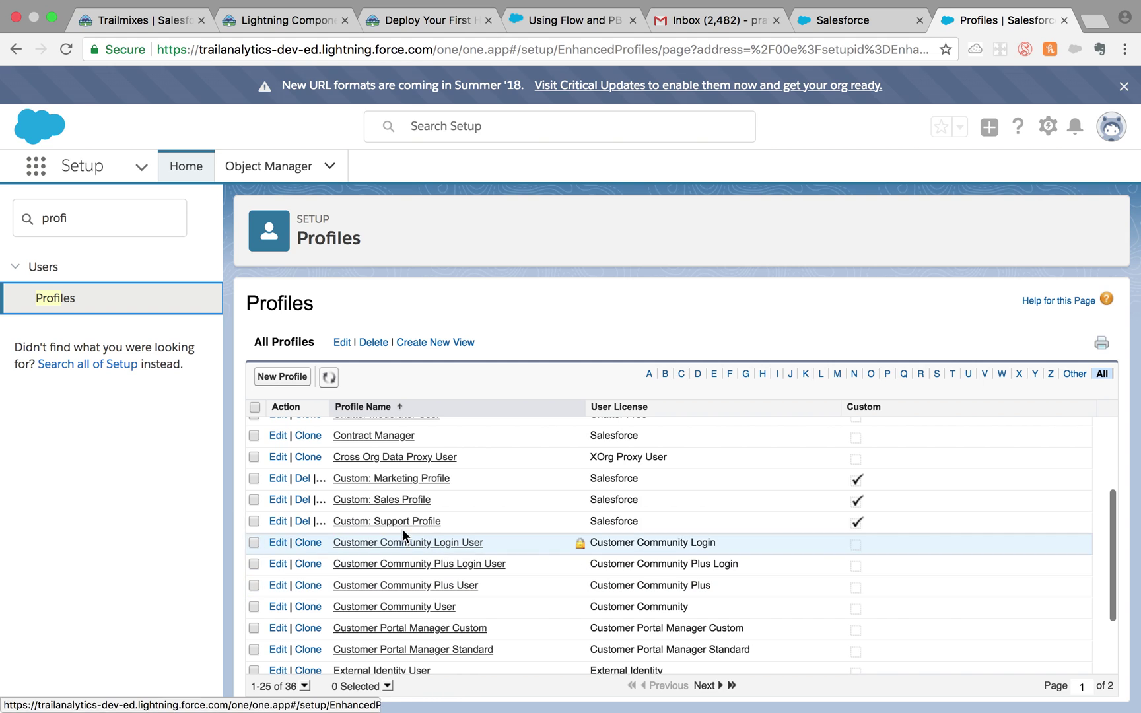
{"action": "left_click", "coordinate": [383, 499]}
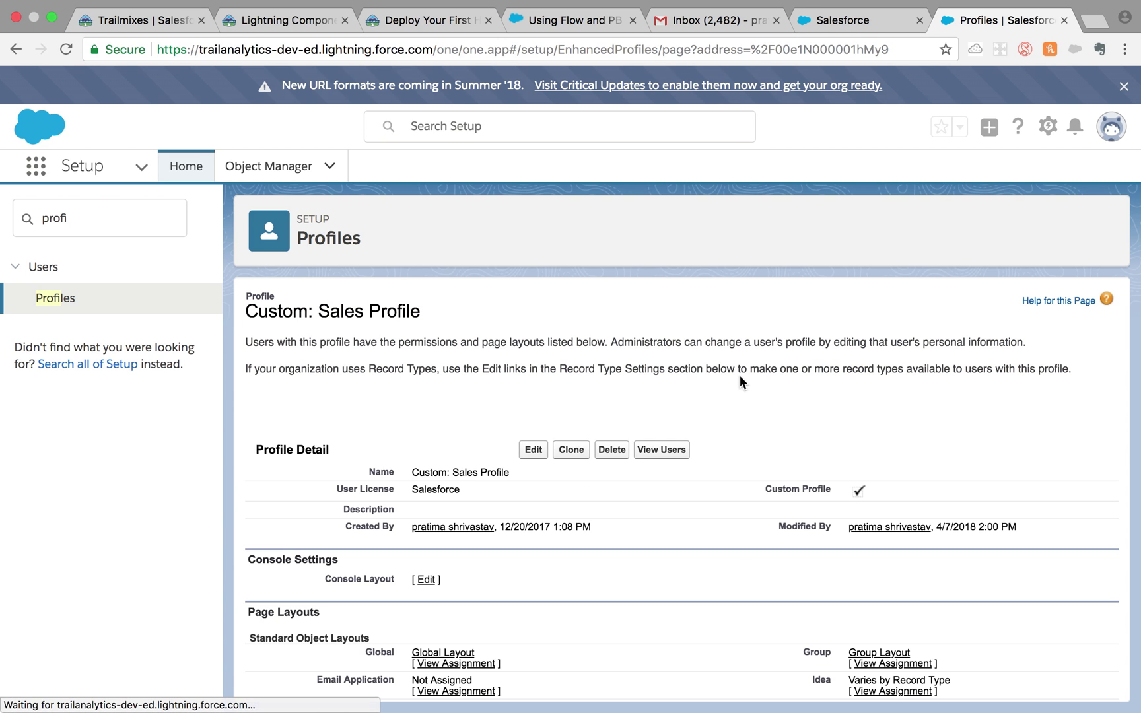
{"action": "scroll", "coordinate": [705, 476], "scroll_direction": "down", "scroll_amount": 15}
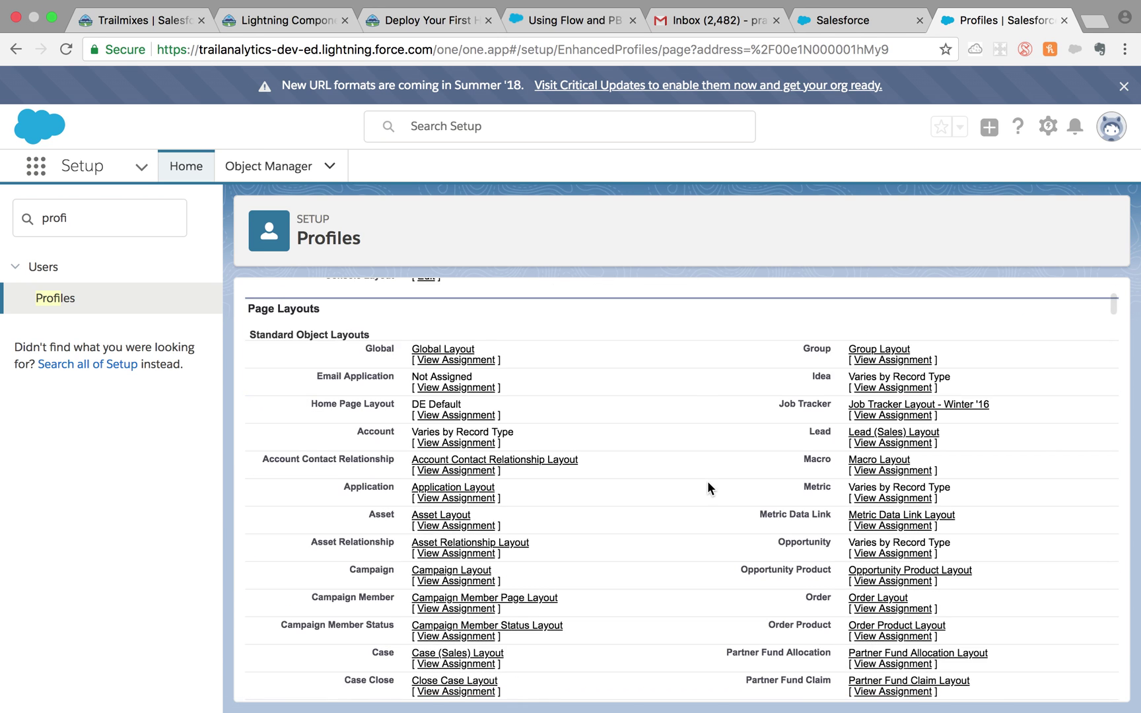
{"action": "scroll", "coordinate": [702, 483], "scroll_direction": "up", "scroll_amount": 15}
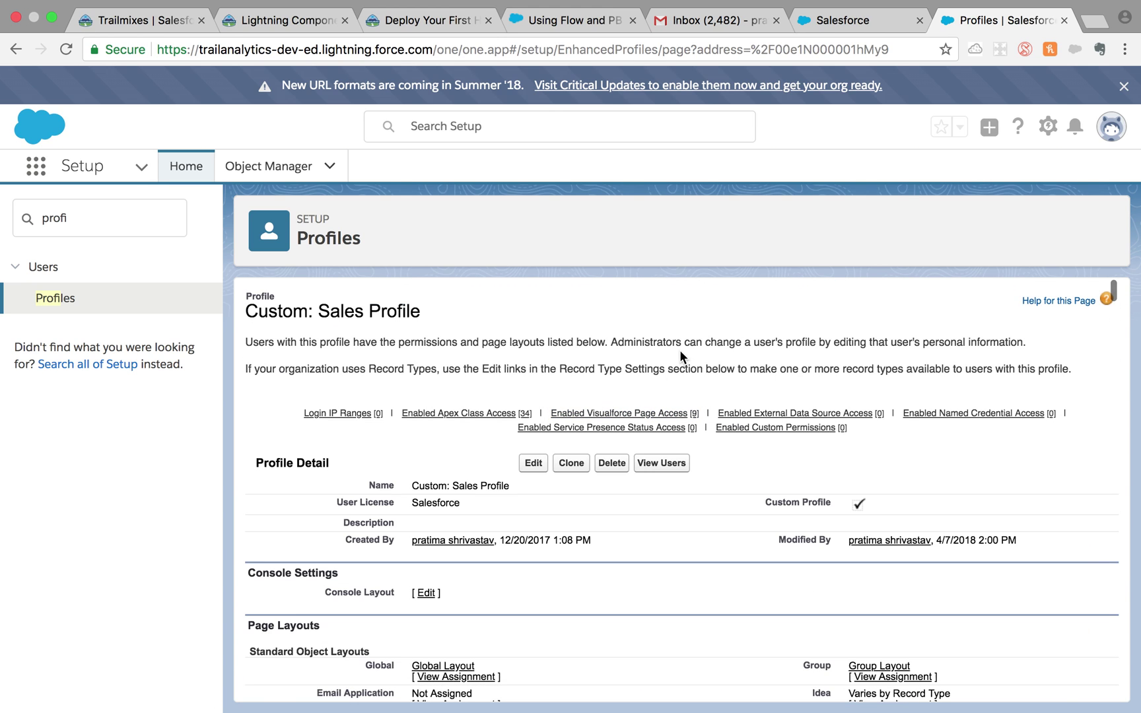
- Edit the Custom: Sales Profile and keep the Home tab set to Default On
{"action": "left_click", "coordinate": [531, 463]}
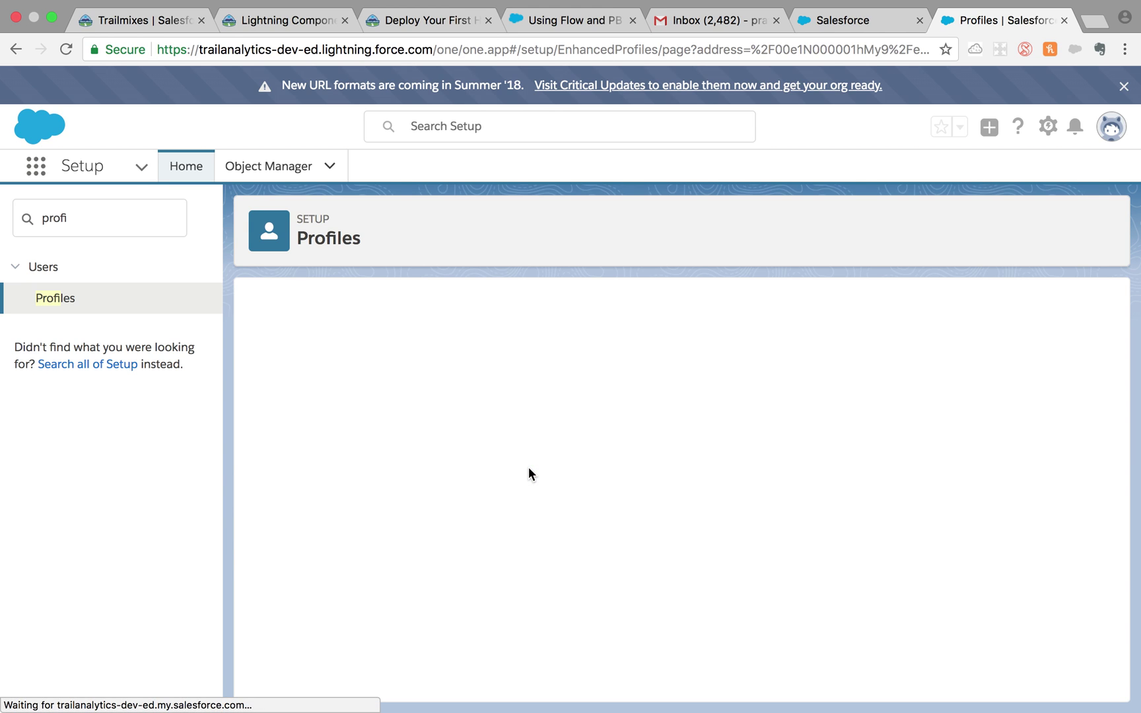
{"action": "scroll", "coordinate": [834, 573], "scroll_direction": "down", "scroll_amount": 20}
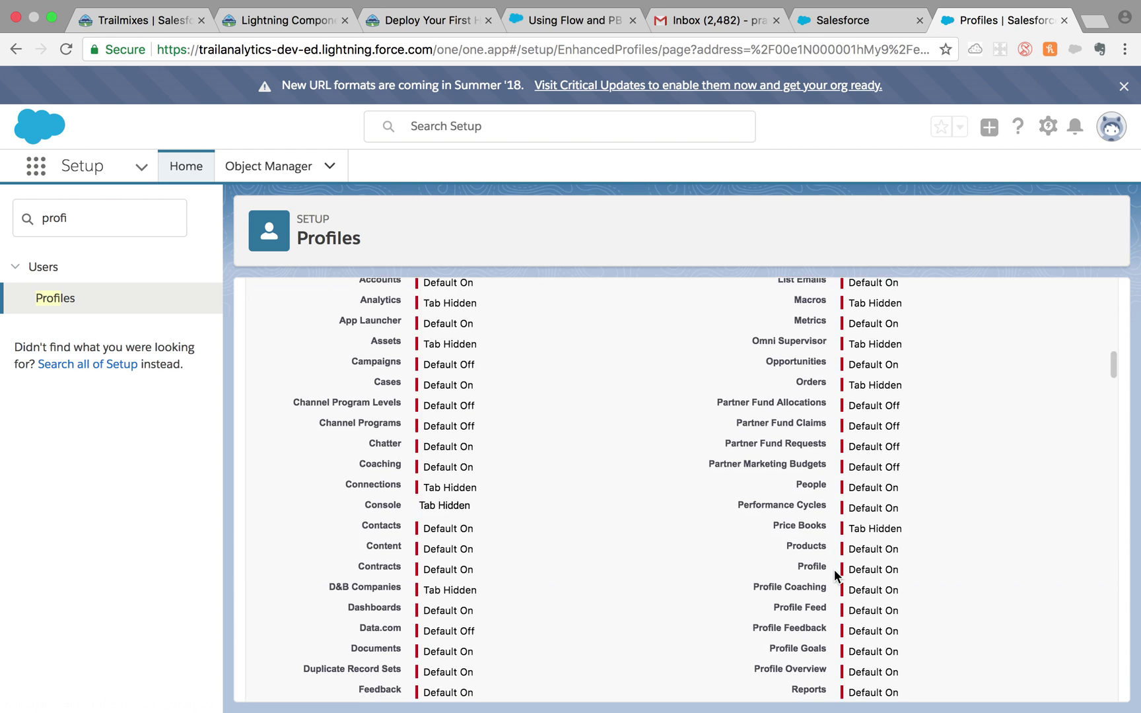
{"action": "scroll", "coordinate": [834, 573], "scroll_direction": "up", "scroll_amount": 3}
{"action": "scroll", "coordinate": [834, 573], "scroll_direction": "up", "scroll_amount": 6}
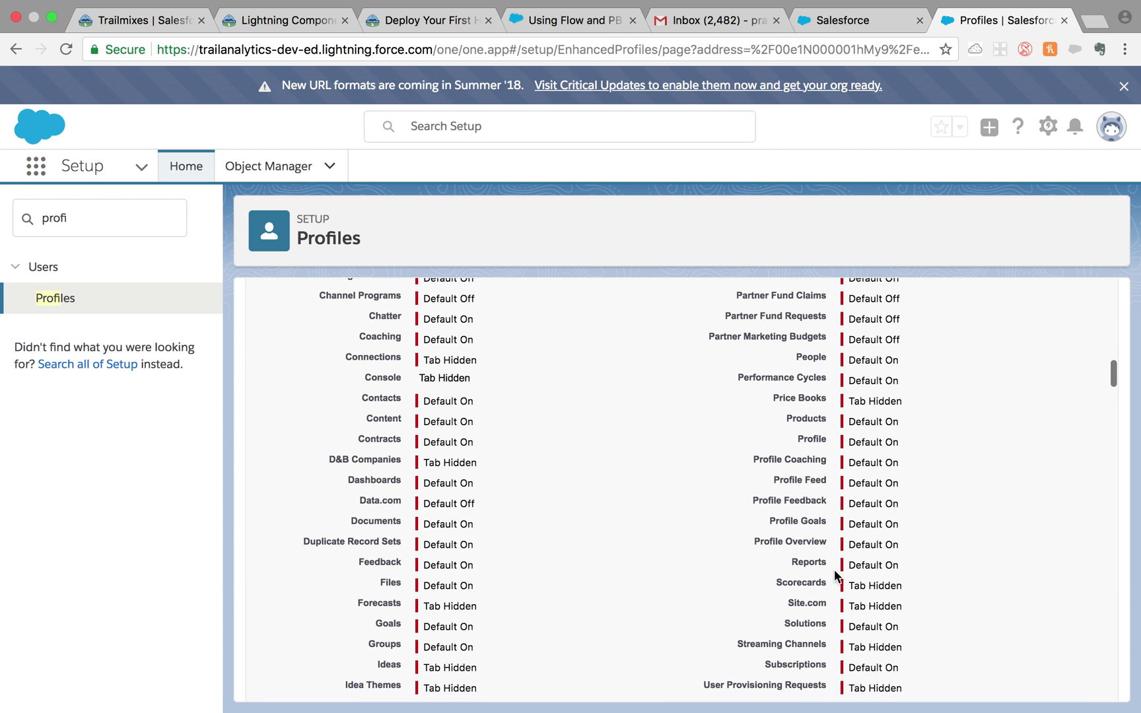
{"action": "scroll", "coordinate": [834, 573], "scroll_direction": "down", "scroll_amount": 10}
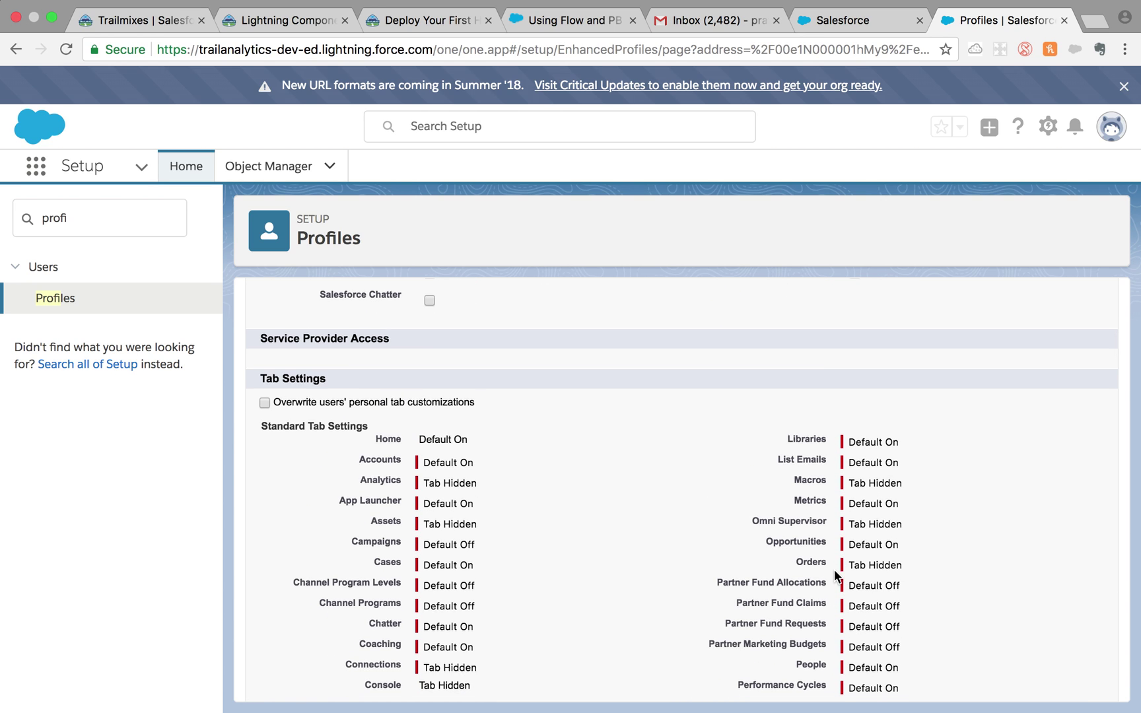
{"action": "scroll", "coordinate": [835, 573], "scroll_direction": "down", "scroll_amount": 1}
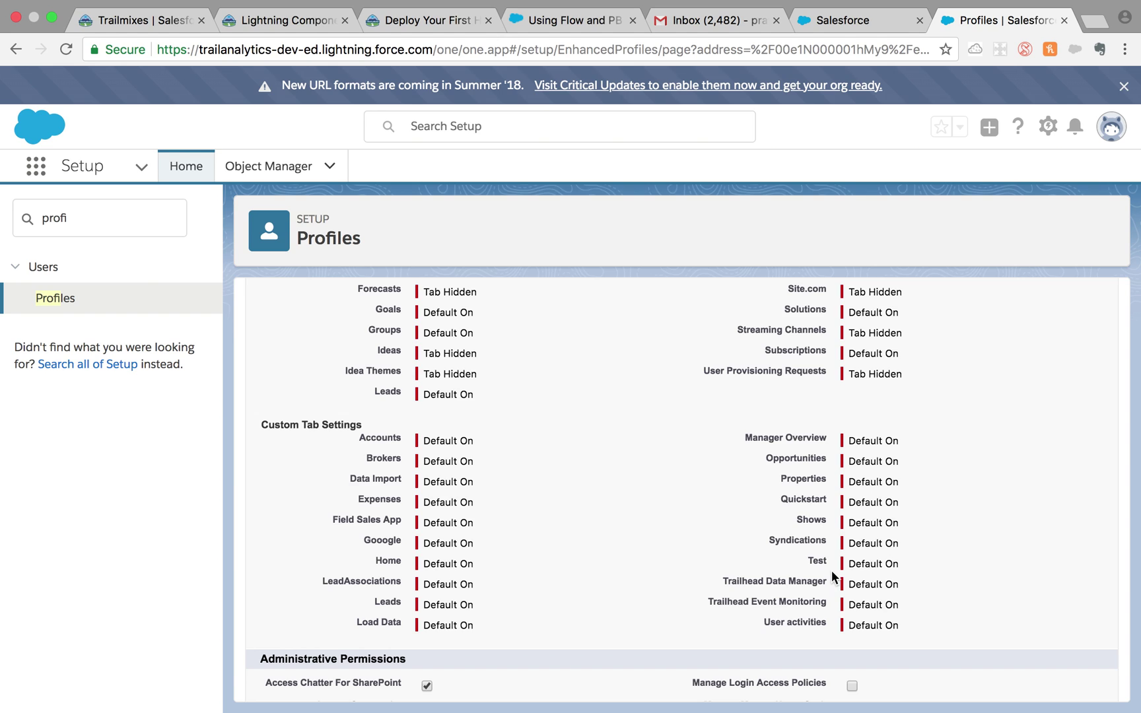
{"action": "left_click", "coordinate": [444, 567]}
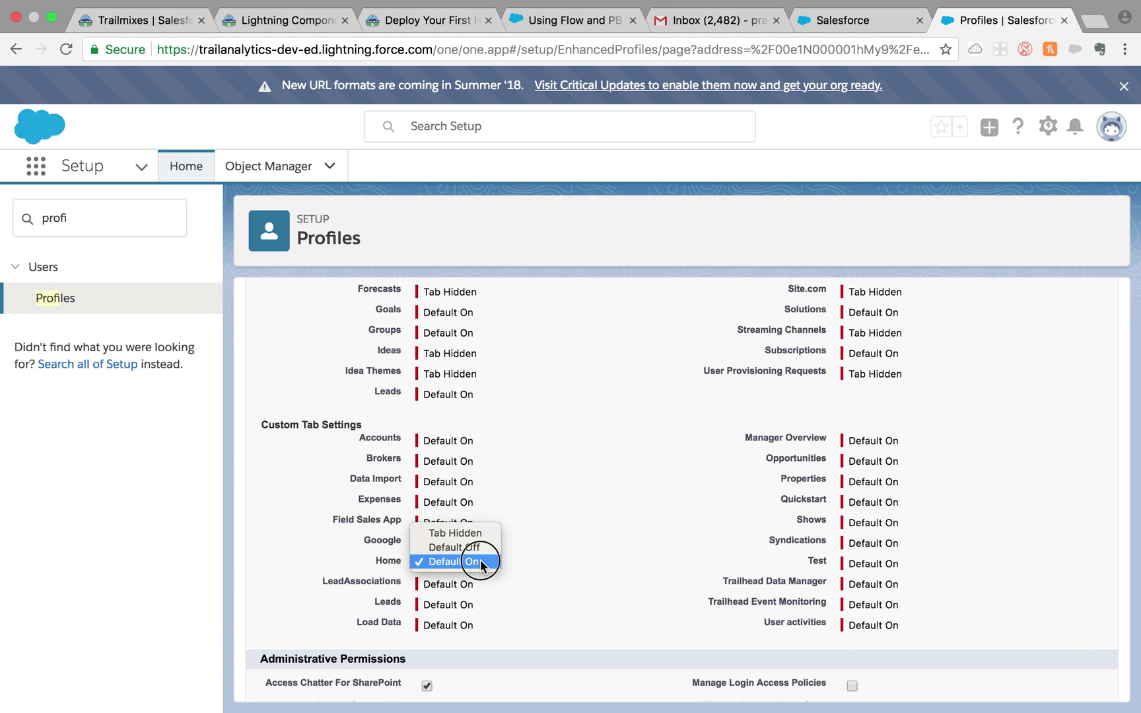
{"action": "left_click", "coordinate": [482, 563]}
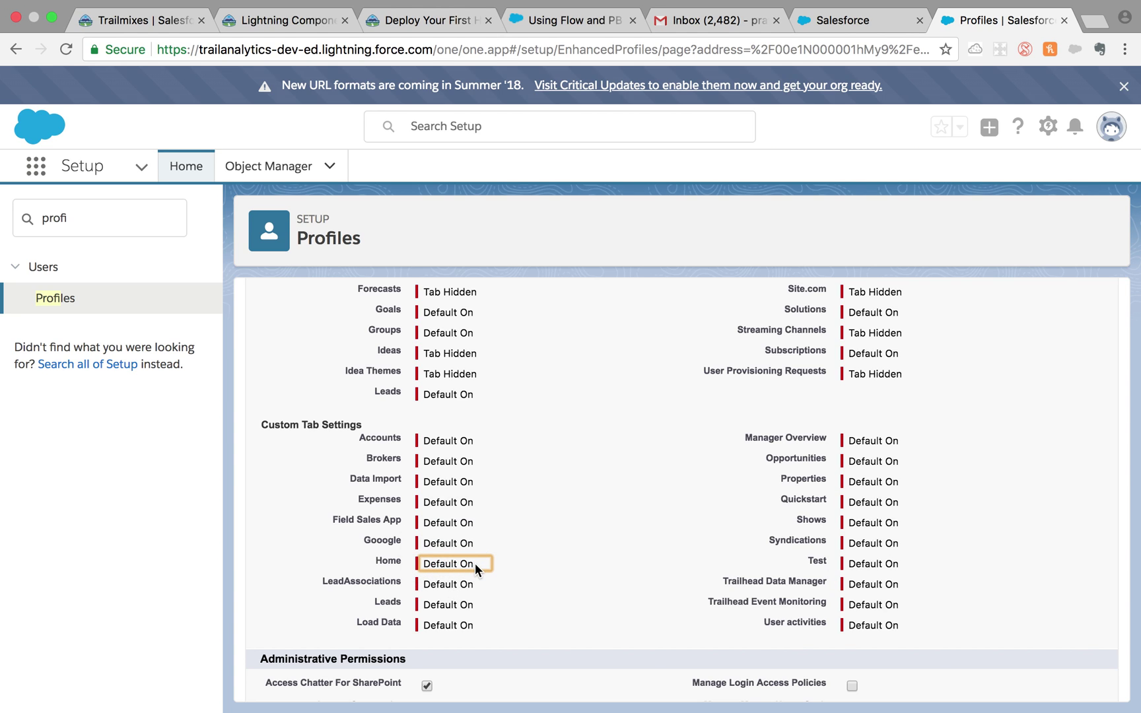
- Confirm Home stays Default On, then switch to the mobile-view browser tab
{"action": "left_click", "coordinate": [475, 563]}
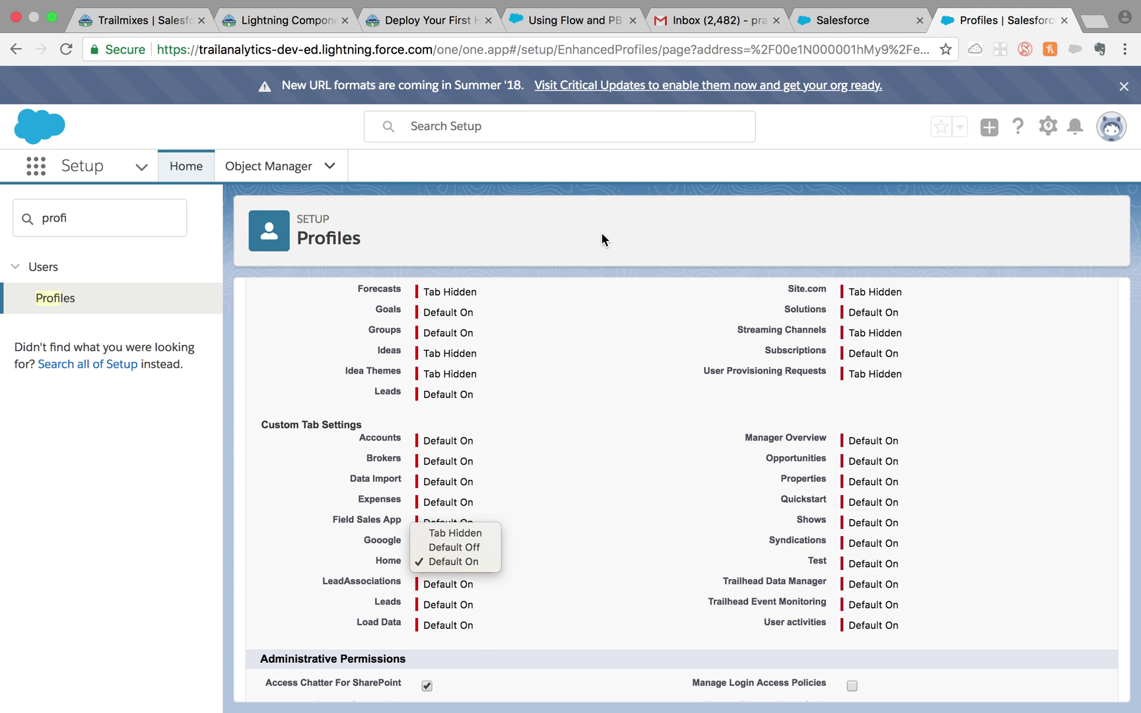
{"action": "left_click", "coordinate": [820, 25]}
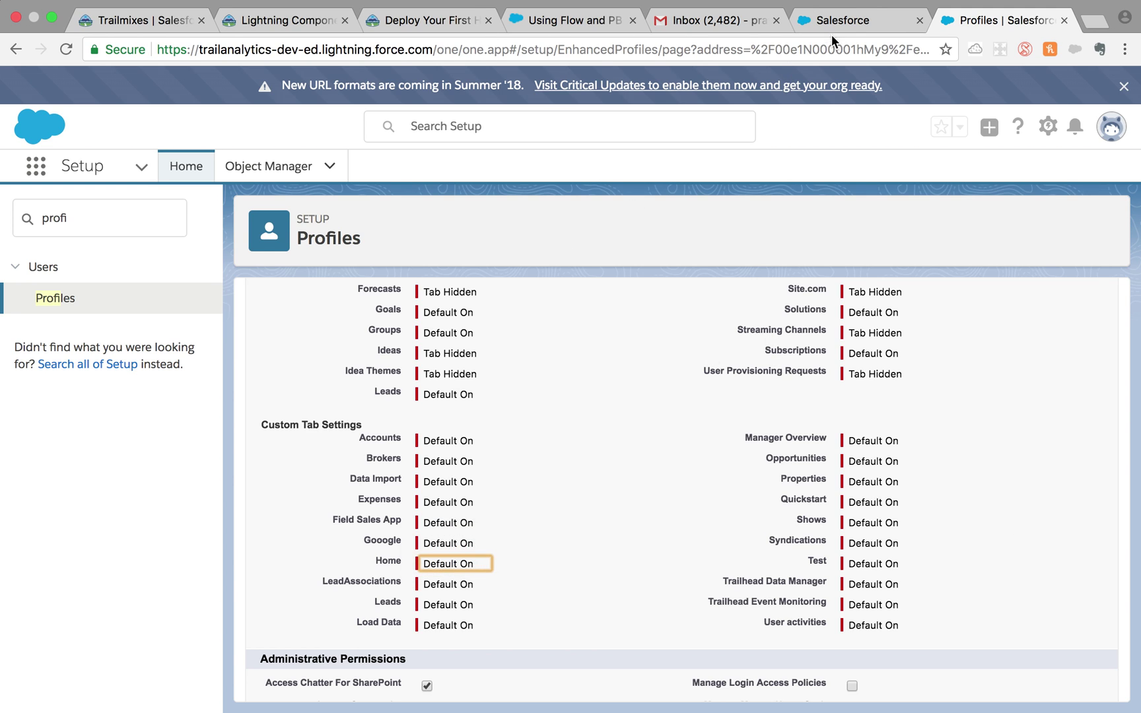
{"action": "left_click", "coordinate": [825, 25]}
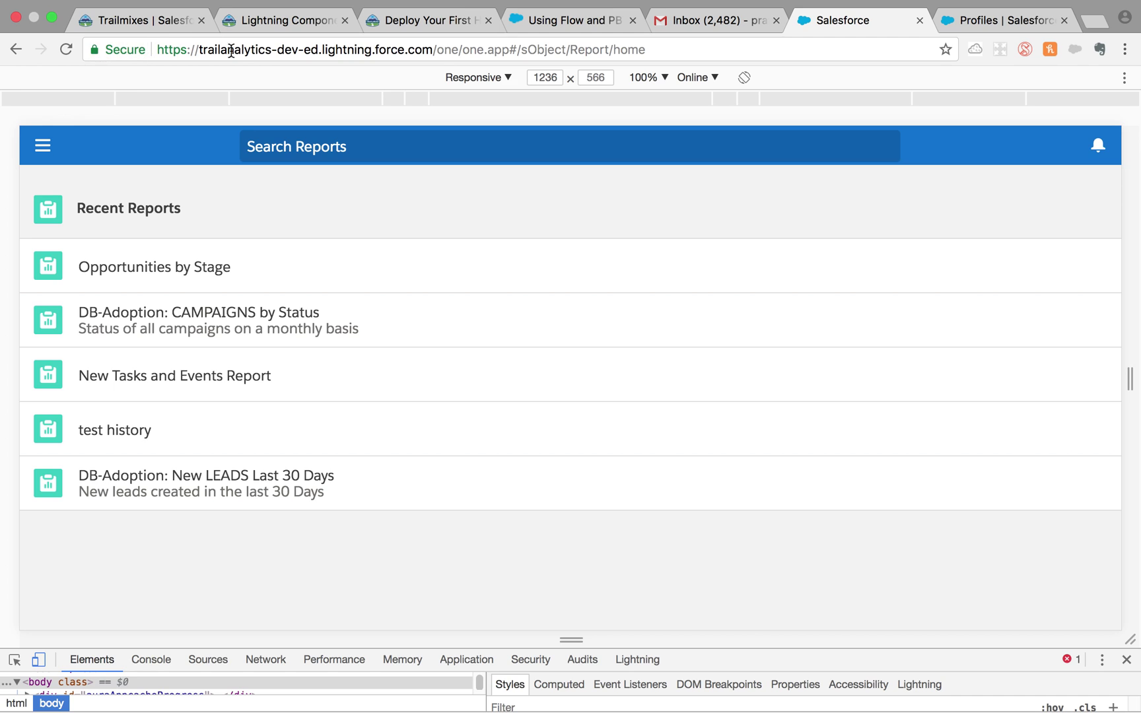
- Reload the mobile view and open Home from the navigation menu
{"action": "left_click", "coordinate": [65, 52]}
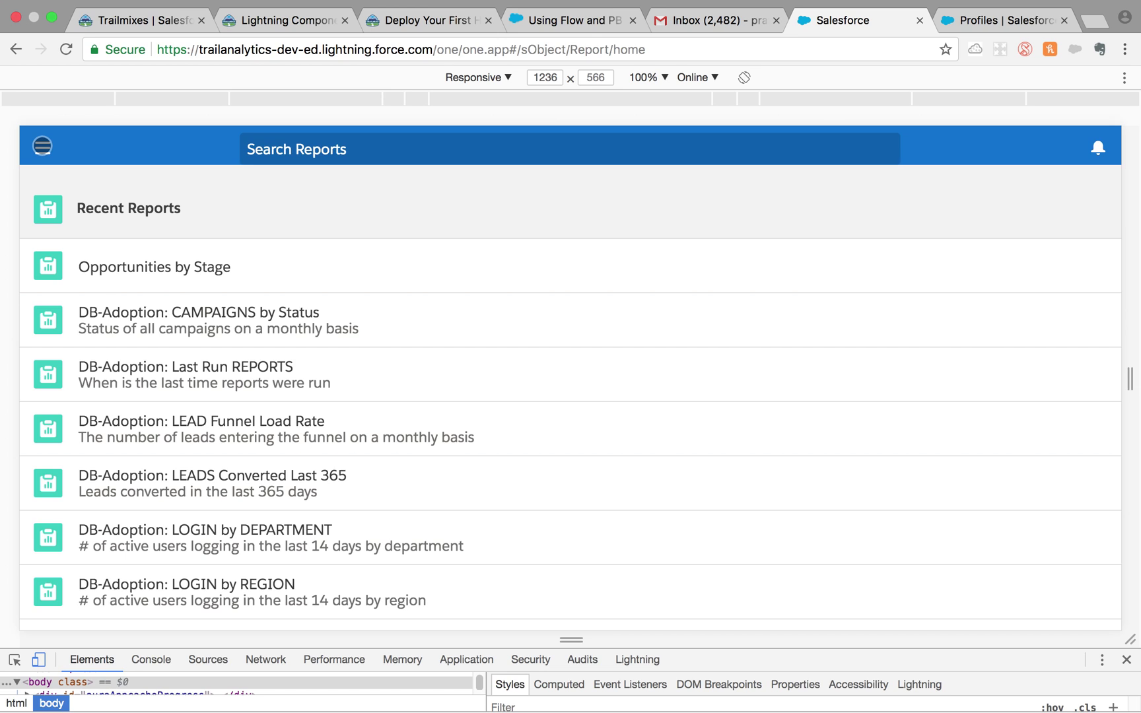
{"action": "left_click", "coordinate": [41, 145]}
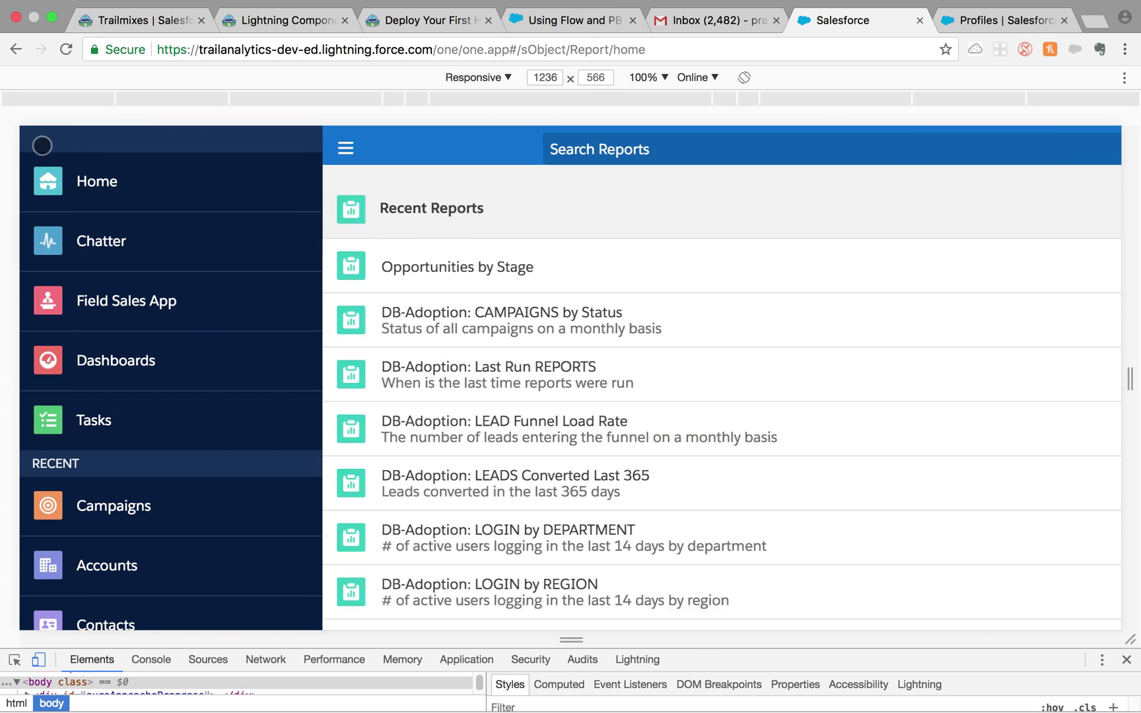
{"action": "left_click", "coordinate": [100, 181]}
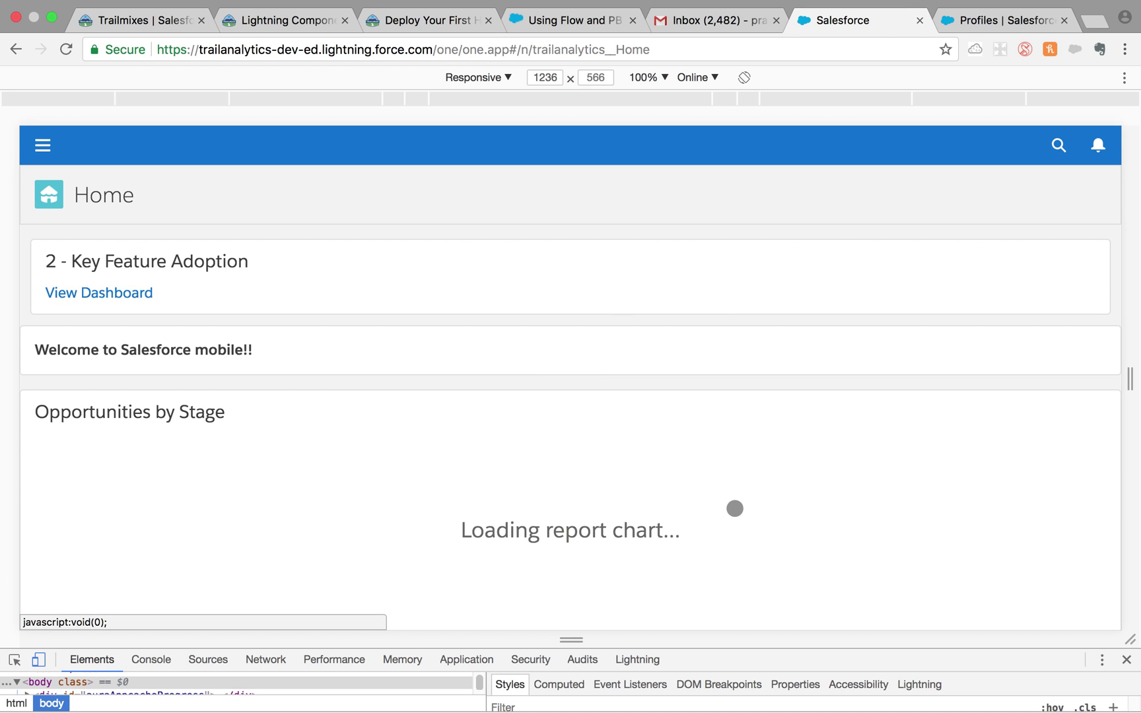
- Open the full Opportunities by Stage report from the Home page chart
{"action": "scroll", "coordinate": [734, 508], "scroll_direction": "down", "scroll_amount": 3}
{"action": "scroll", "coordinate": [734, 508], "scroll_direction": "down", "scroll_amount": 2}
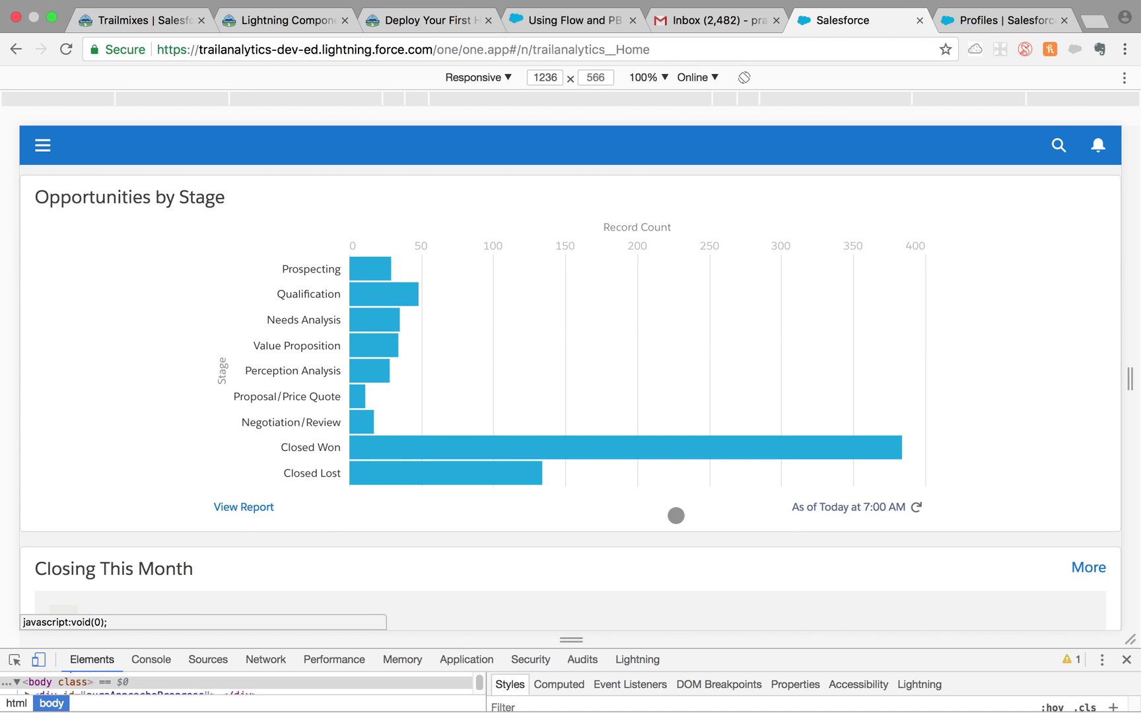
{"action": "left_click", "coordinate": [243, 513]}
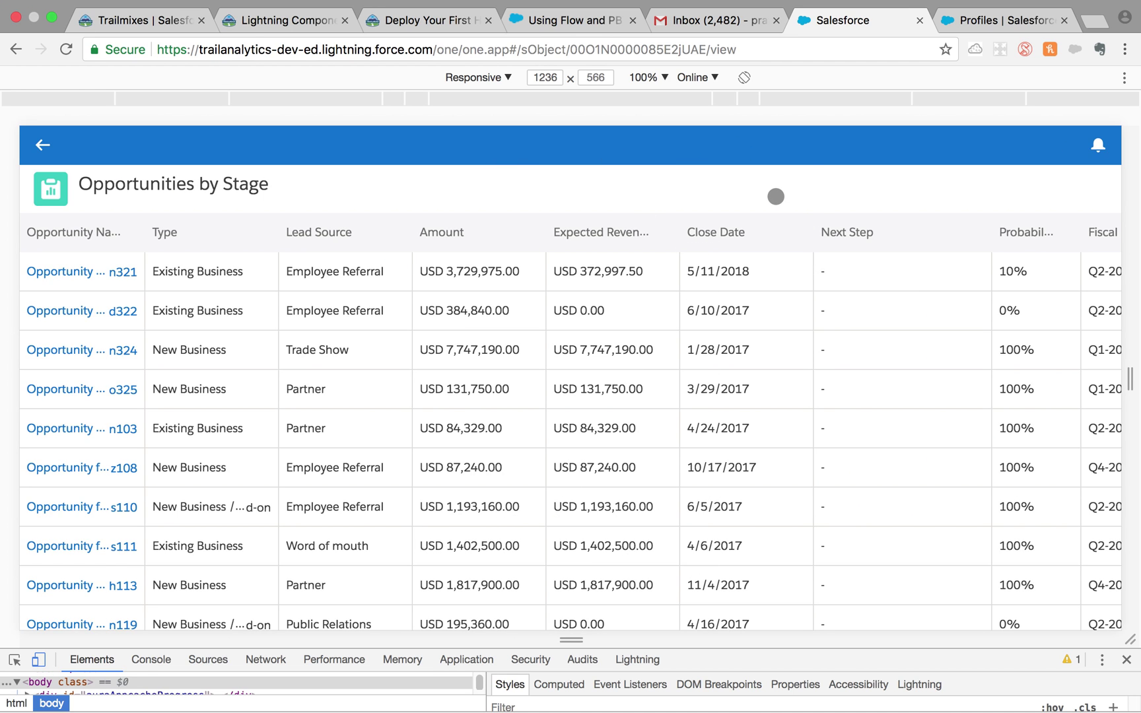
{"action": "mouse_move", "coordinate": [927, 2]}
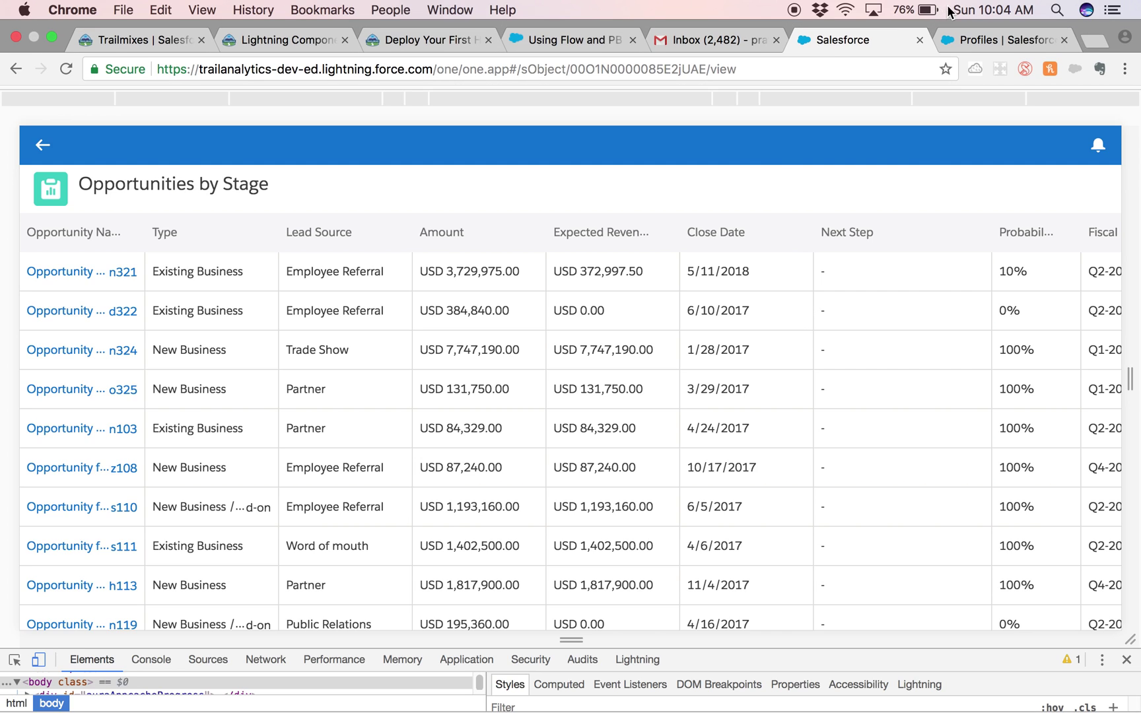